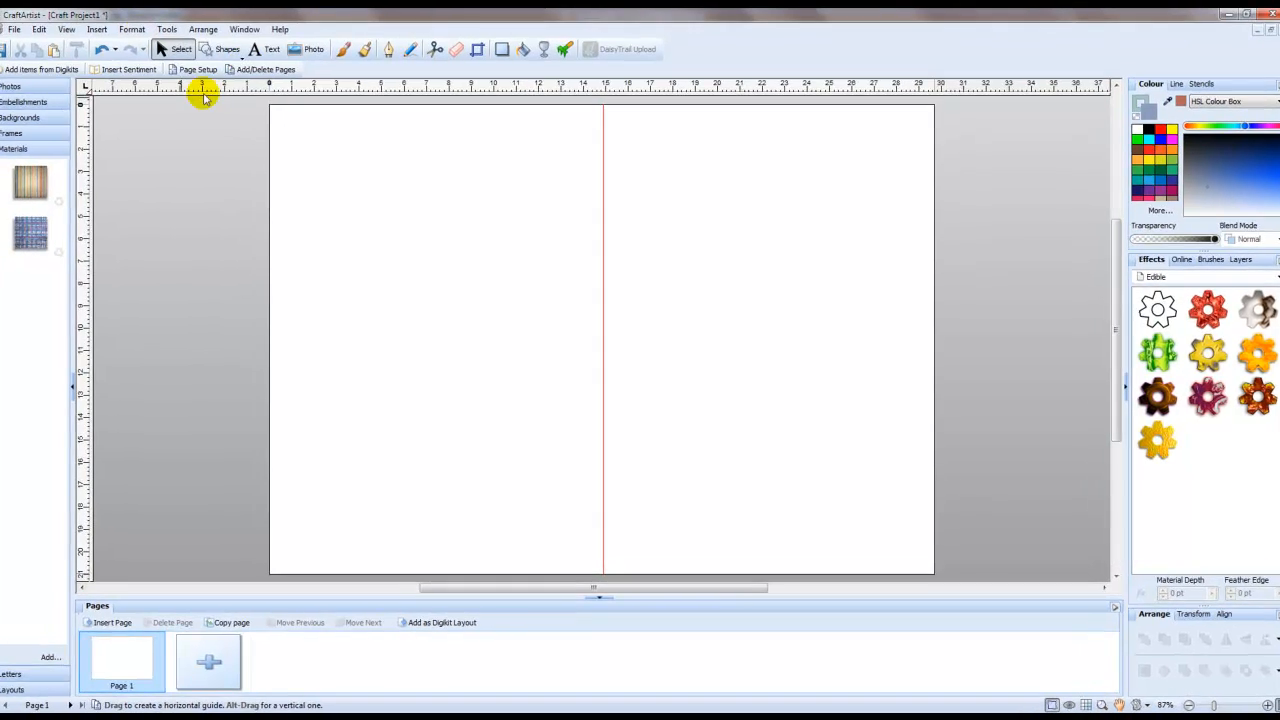
- Draw a Quick Rectangle about 9.5 cm wide and 10 cm tall on the upper part of the page's right half
left_click(222, 50)
left_click(203, 70)
left_click_drag(671, 183, 884, 407)
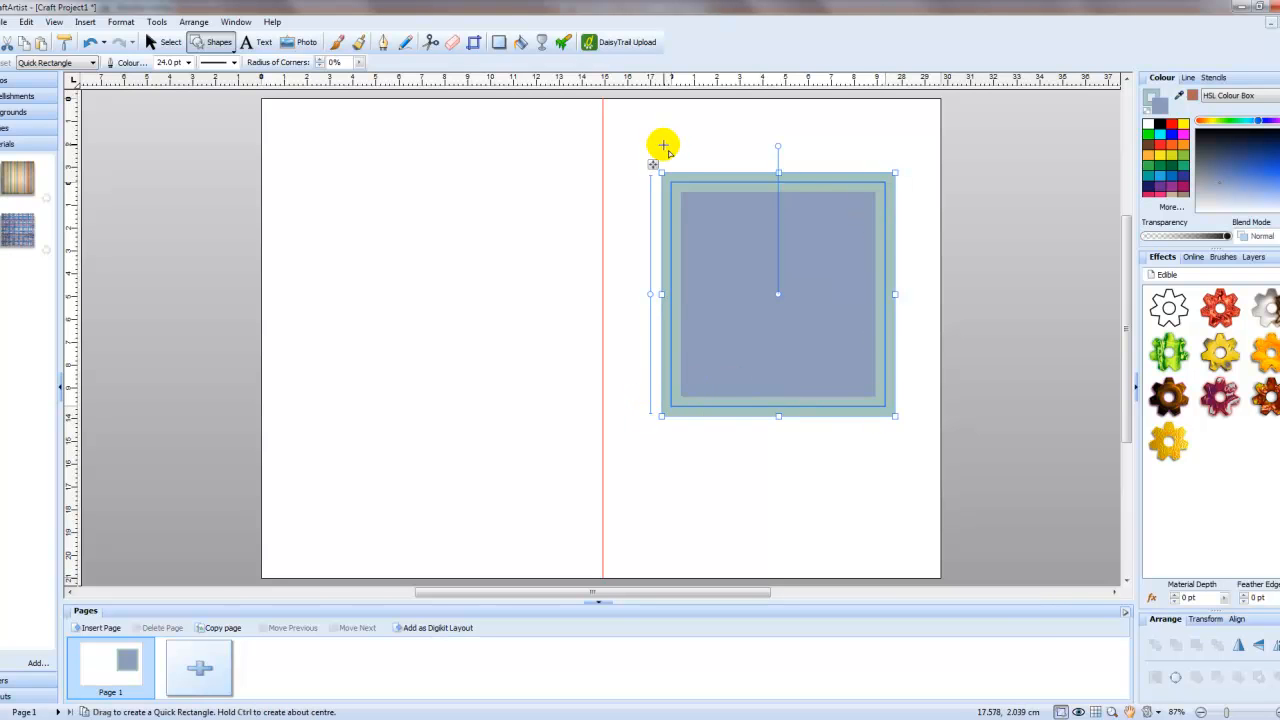
- Set the rectangle's outline thickness to 10.5 pt
left_click(1186, 78)
left_click(1197, 240)
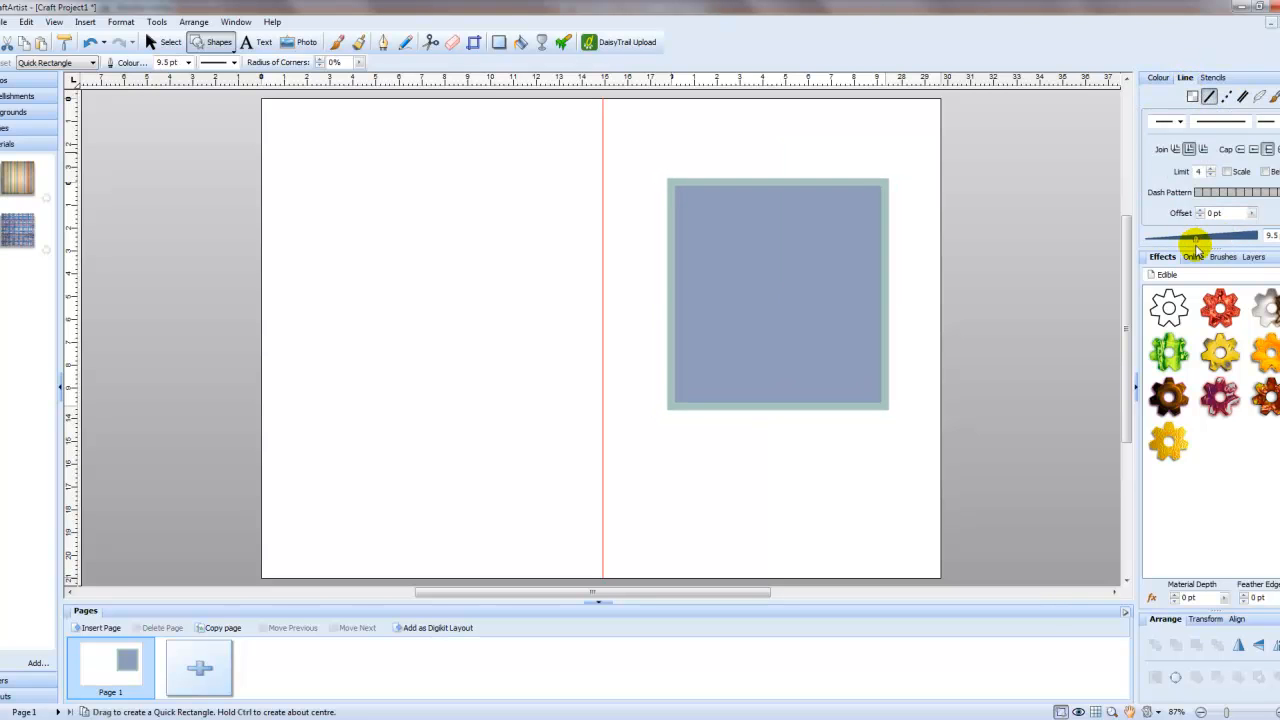
mouse_move(1197, 247)
left_mouse_down()
mouse_move(1225, 234)
mouse_move(1197, 242)
left_mouse_up()
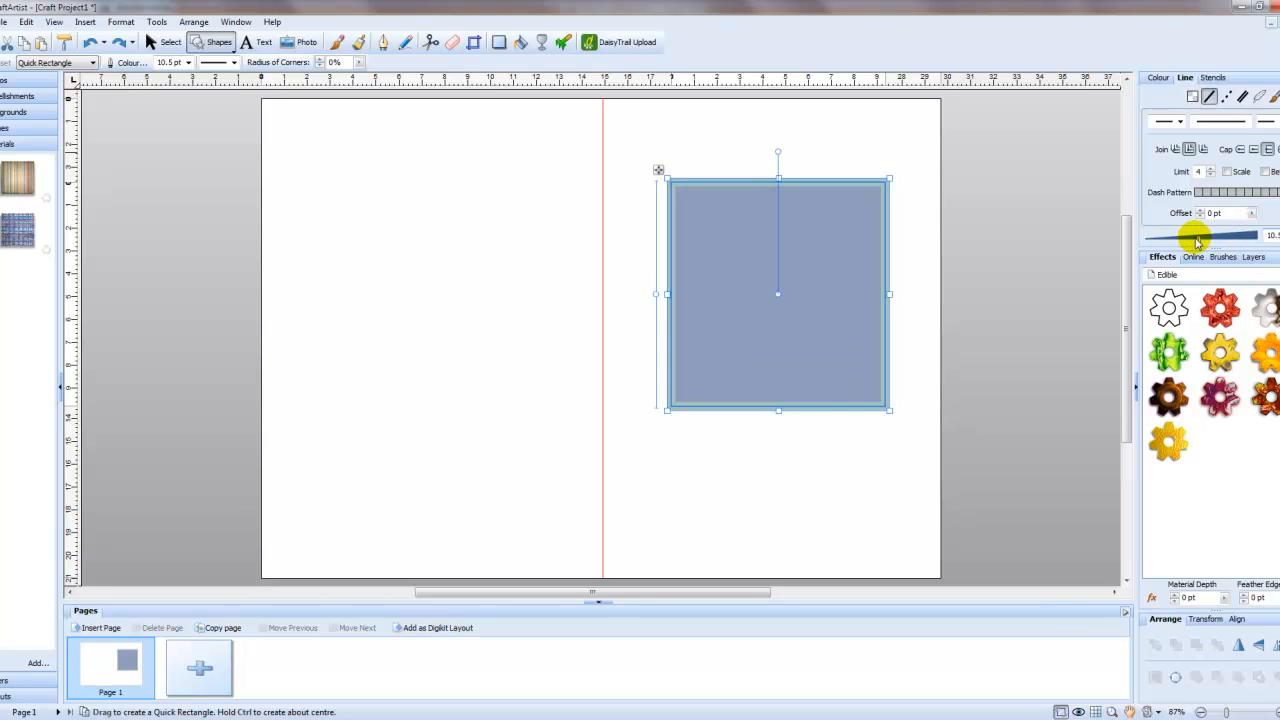
- Recolour the rectangle's fill to a pale aqua using the HSL Colour Wheel
left_click(1160, 79)
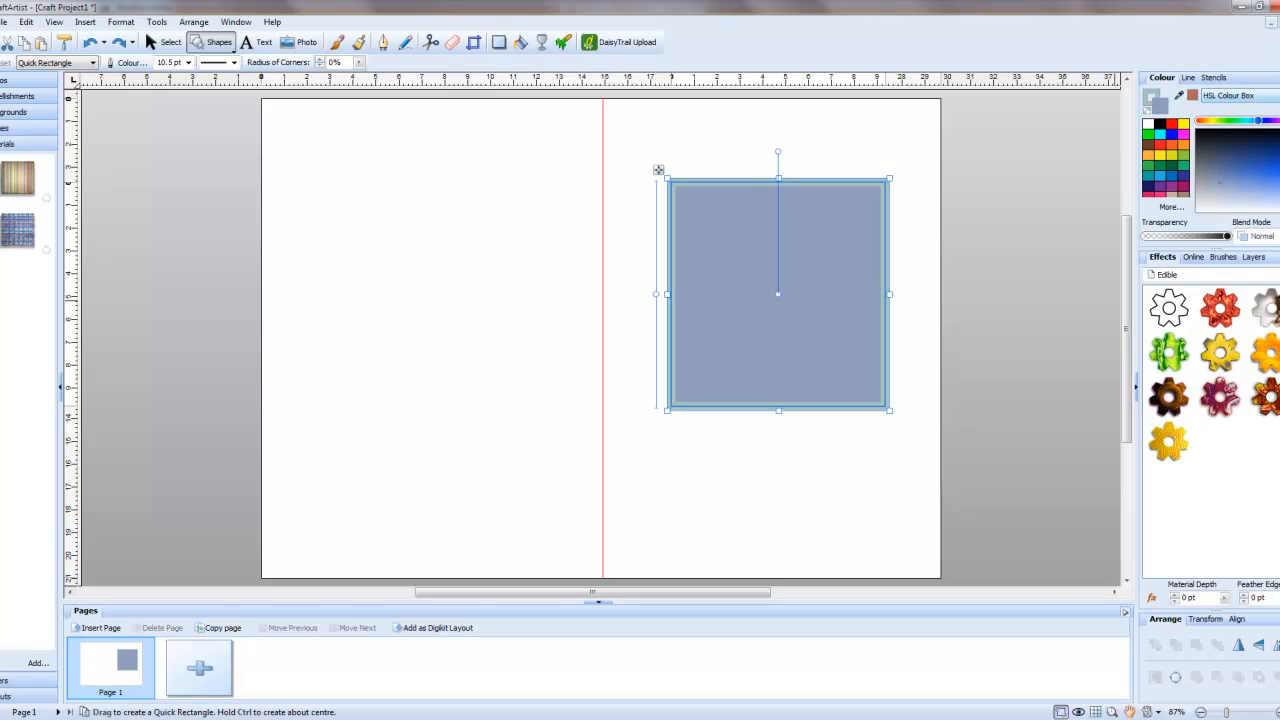
left_click(1276, 95)
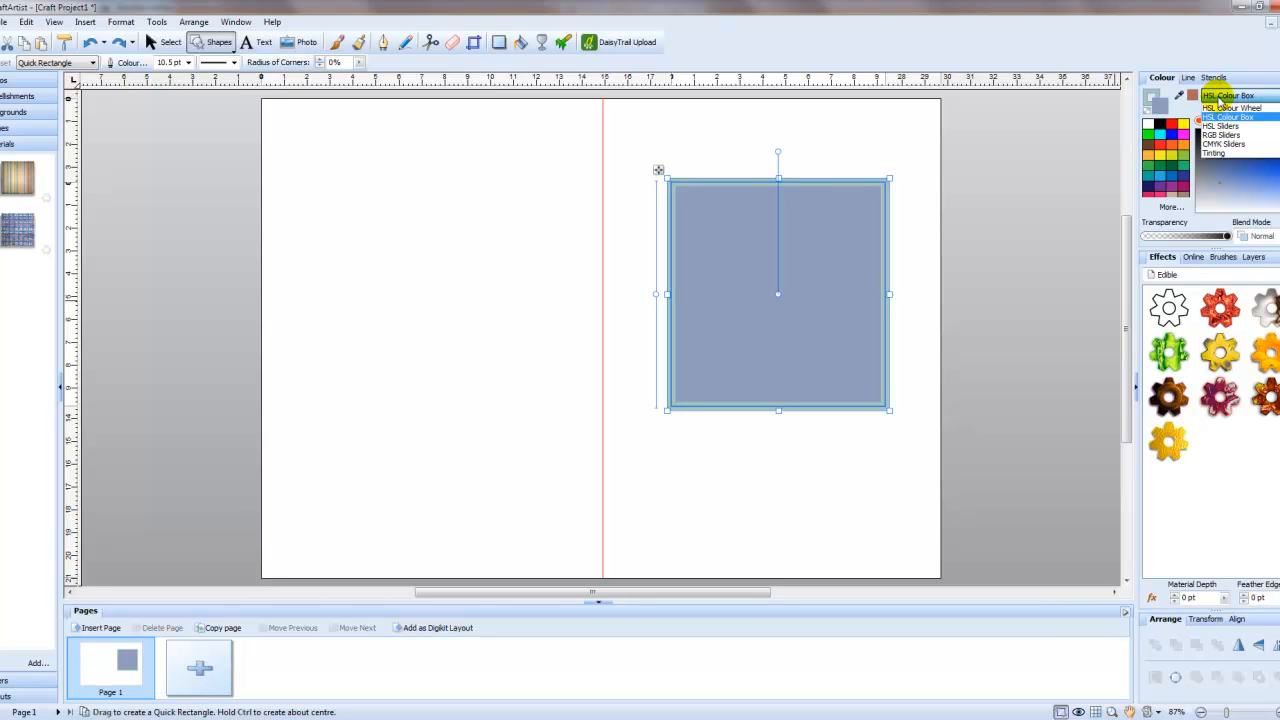
left_click(1240, 107)
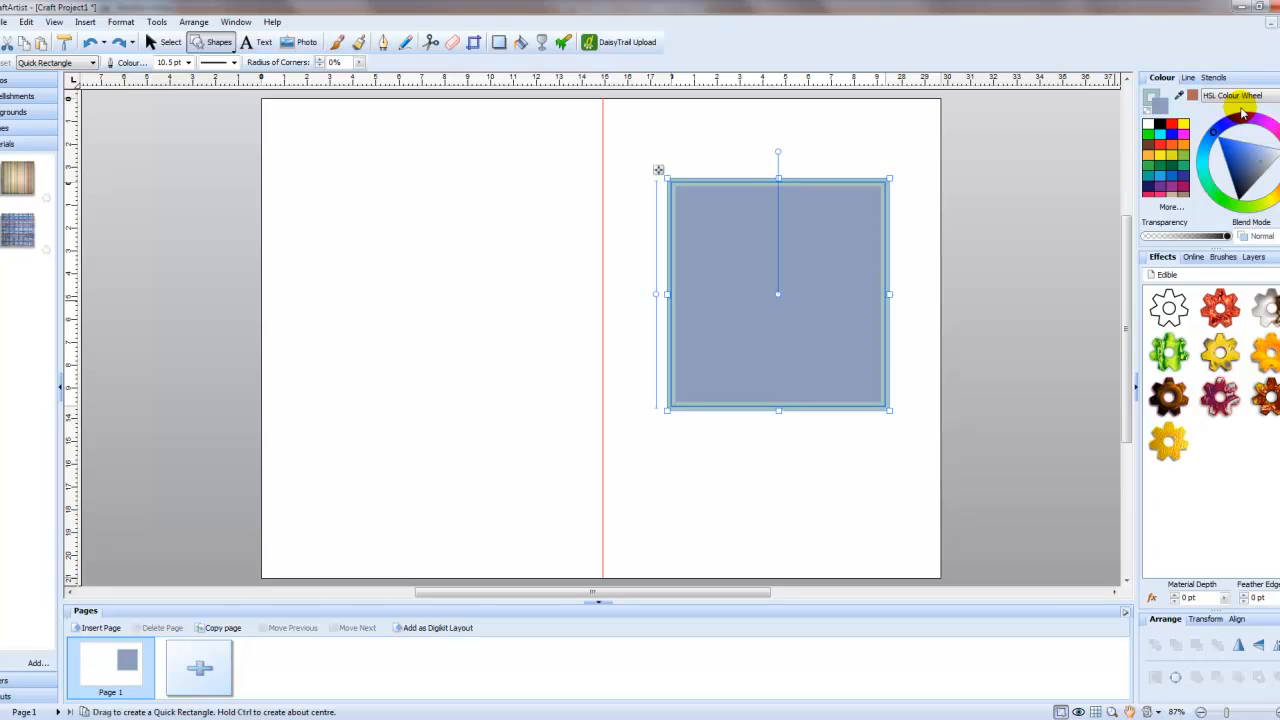
mouse_move(1237, 127)
left_mouse_down()
mouse_move(1275, 130)
mouse_move(1278, 185)
mouse_move(1265, 205)
mouse_move(1240, 212)
mouse_move(1204, 174)
left_mouse_up()
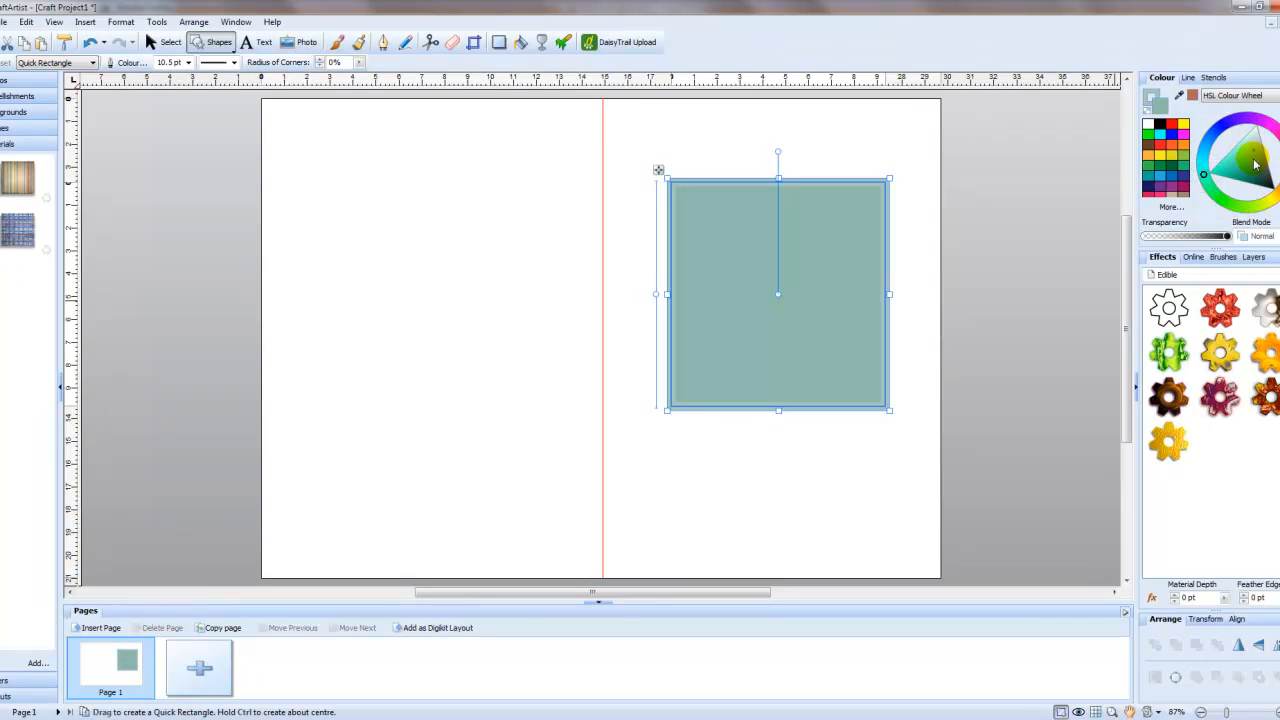
left_click(1249, 166)
left_click_drag(1249, 166, 1249, 147)
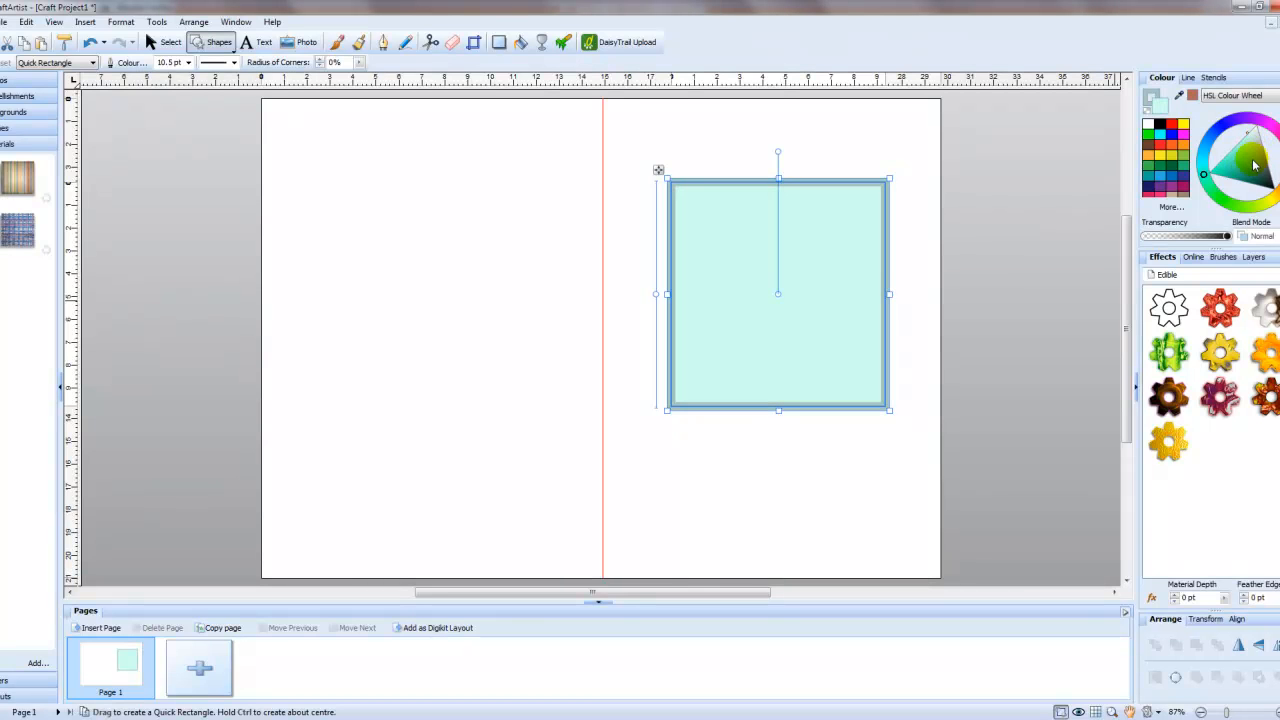
- Adjust the rectangle's fill to a deeper aqua with the HSL Colour Box, and to light blue with the HSL Sliders
left_click(1278, 96)
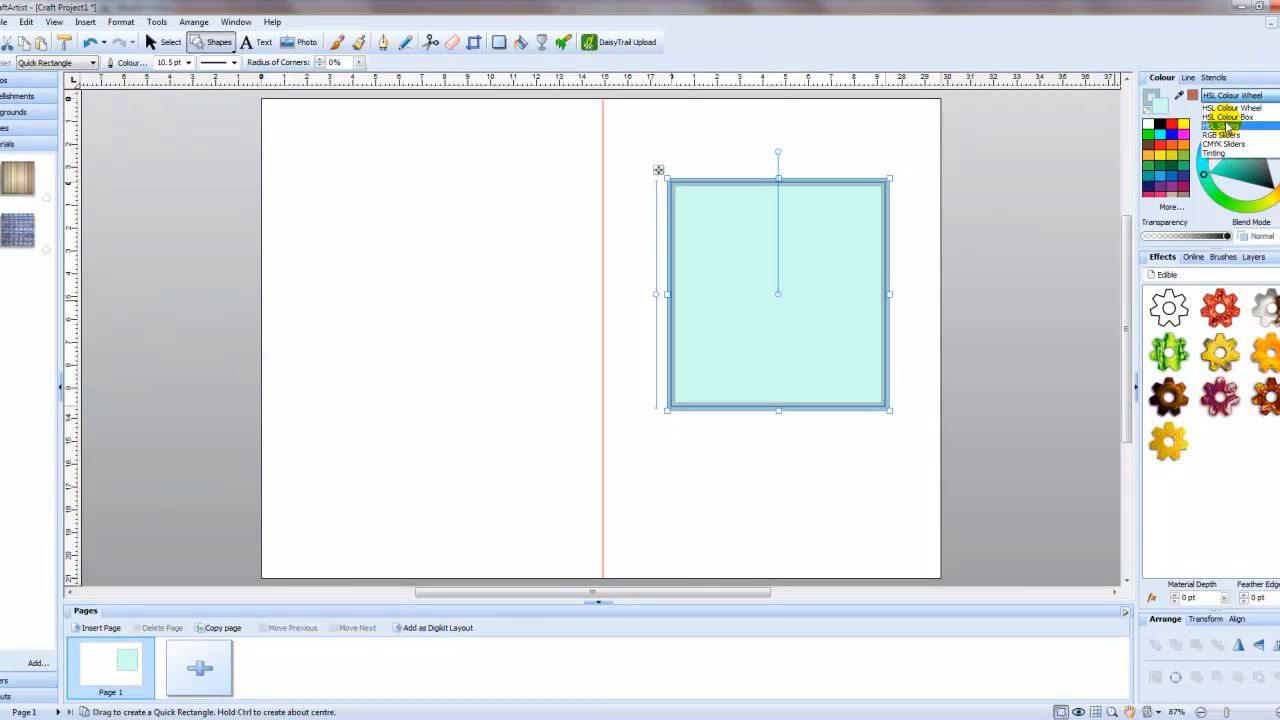
left_click(1226, 118)
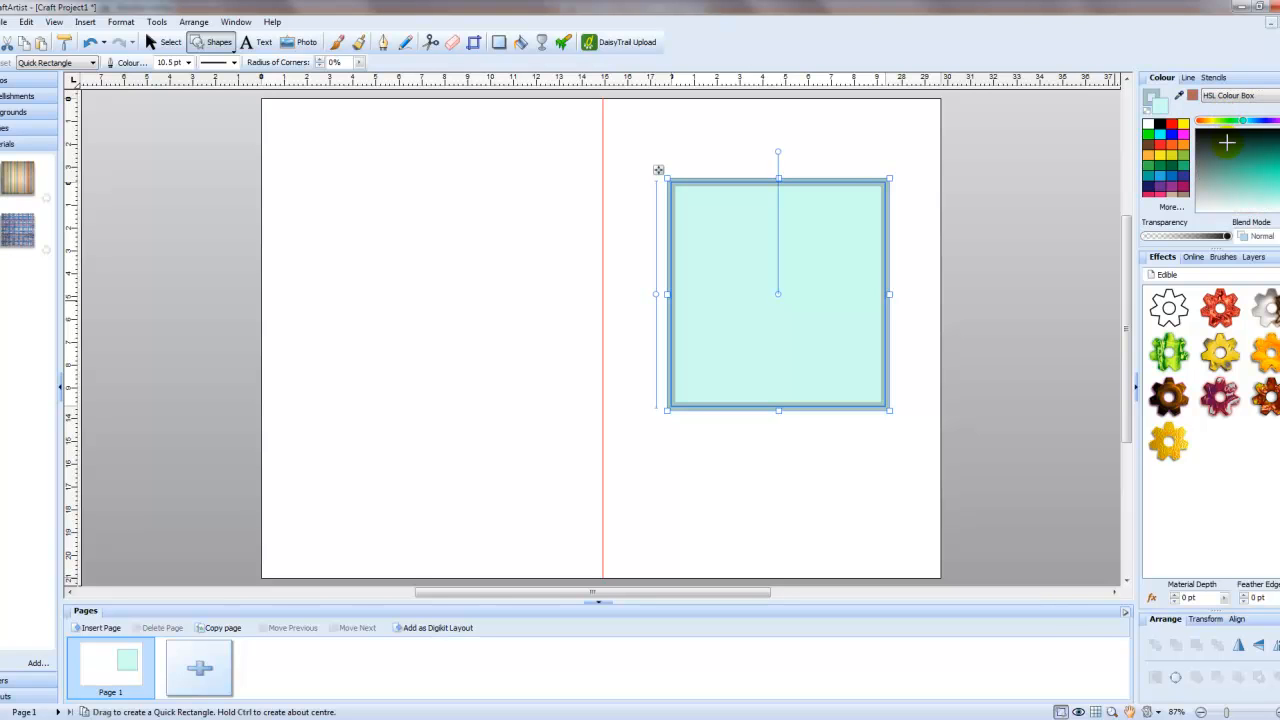
left_click_drag(1227, 148, 1274, 192)
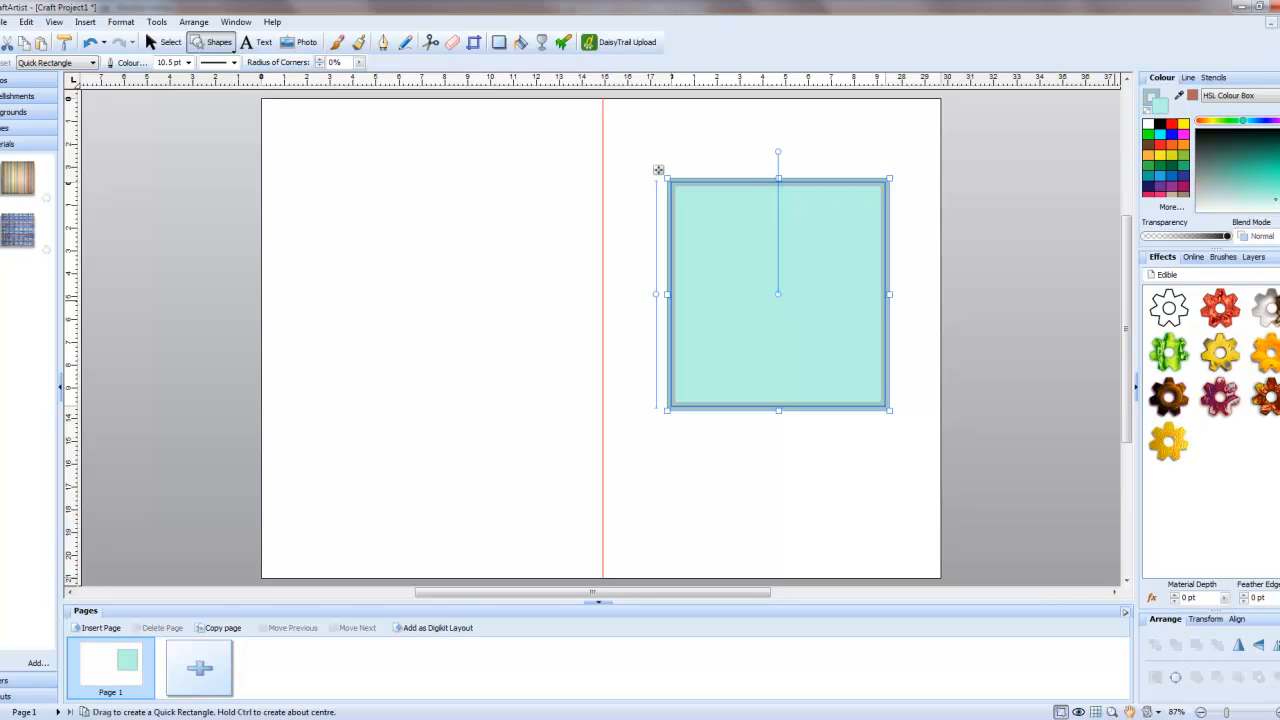
left_click(1257, 95)
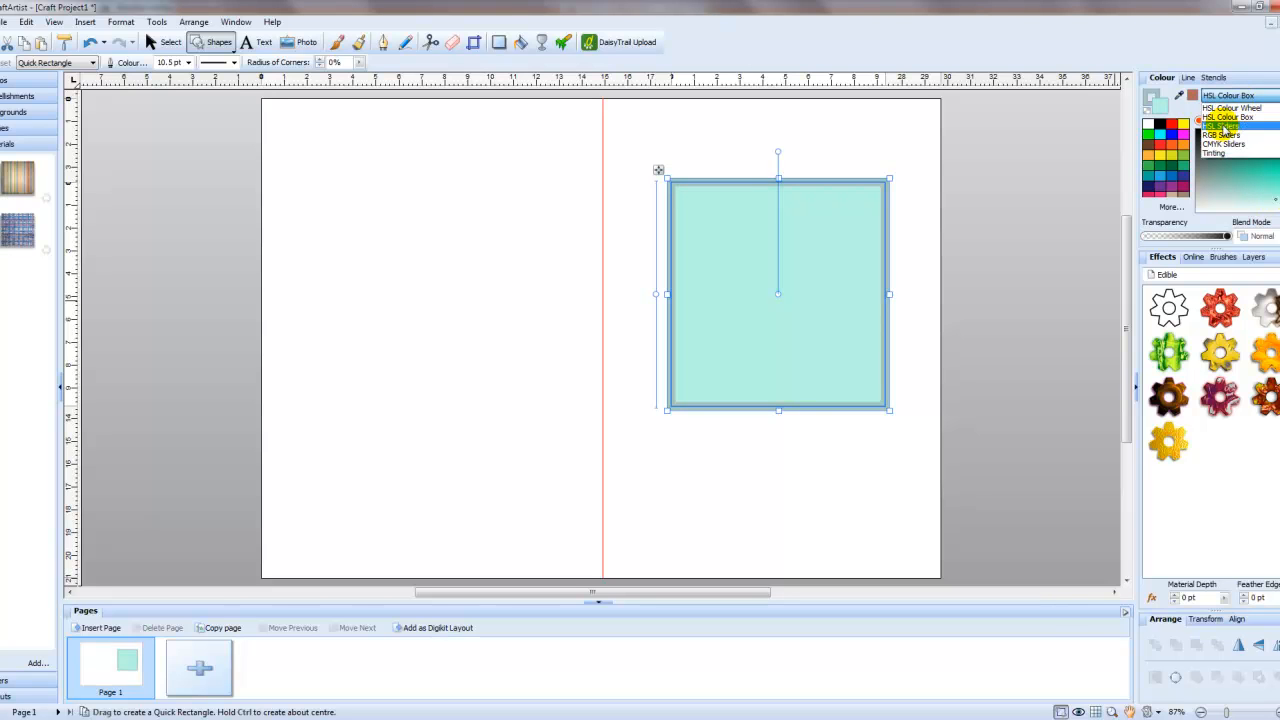
left_click(1224, 128)
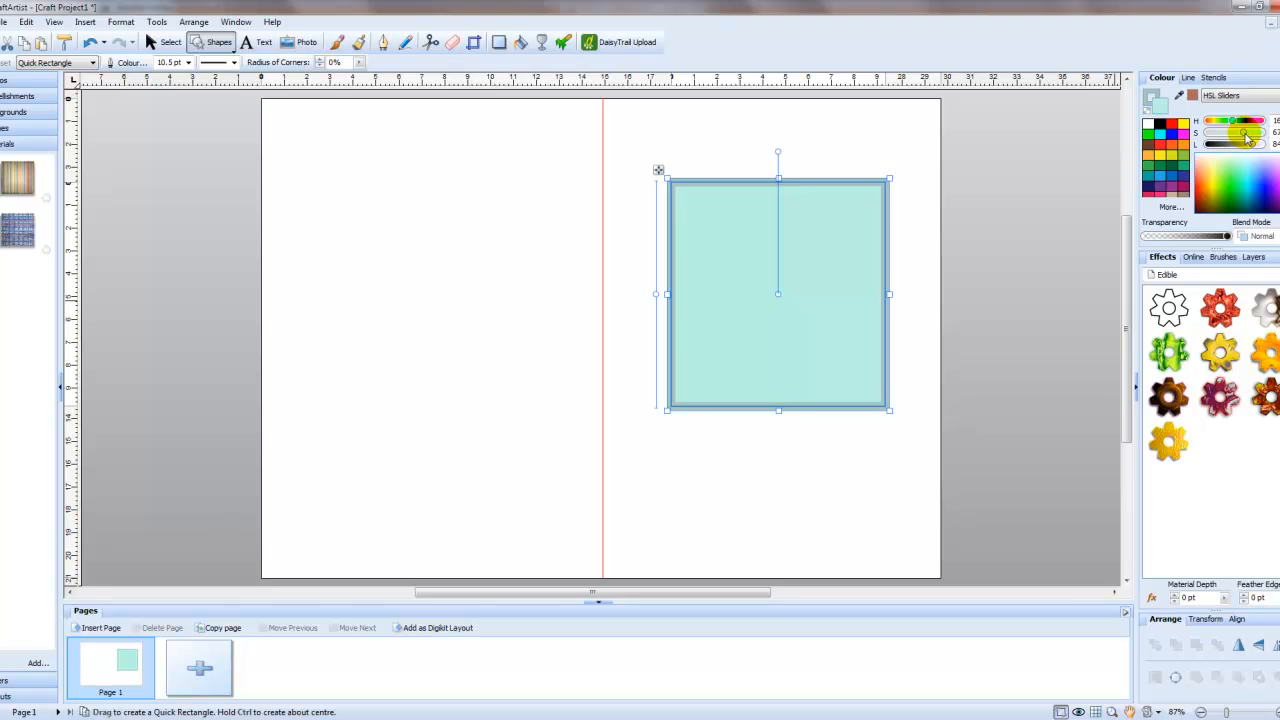
mouse_move(1231, 137)
left_mouse_down()
mouse_move(1262, 135)
mouse_move(1212, 137)
mouse_move(1254, 148)
mouse_move(1250, 121)
mouse_move(1238, 126)
left_mouse_up()
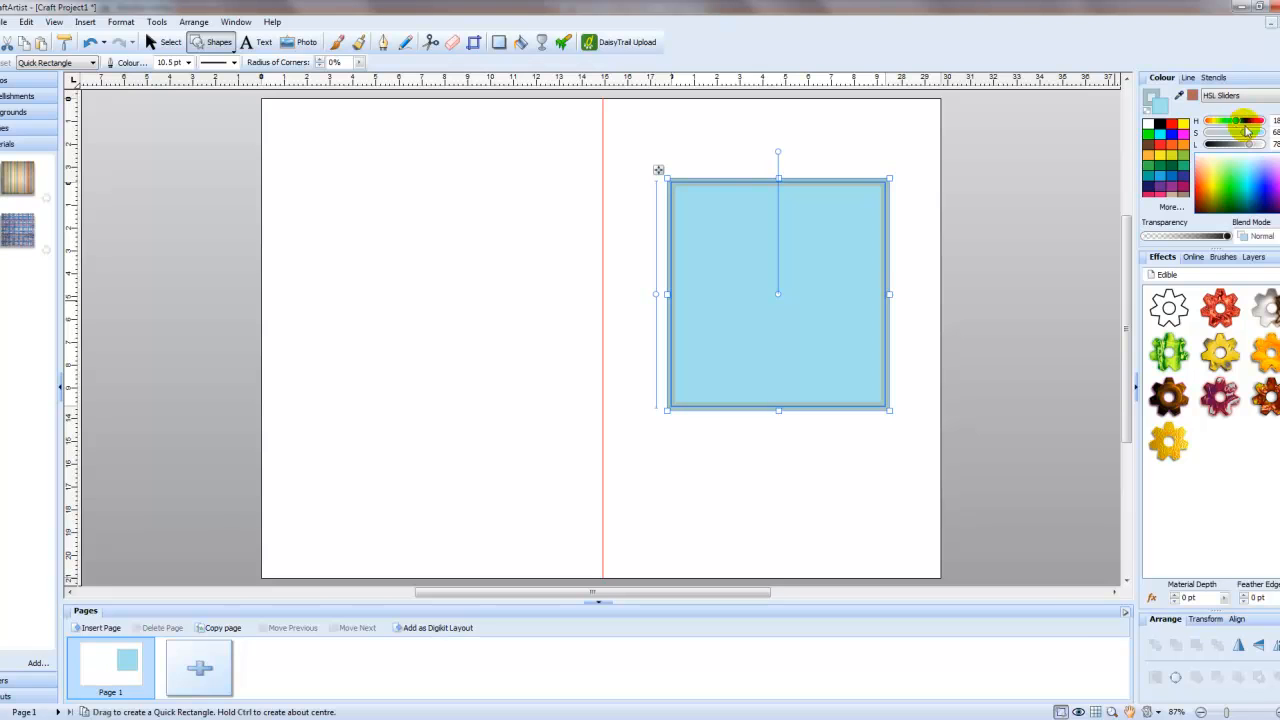
- Set the rectangle's fill to red 190, green 160 and blue 100 using the RGB Sliders
left_click(1234, 93)
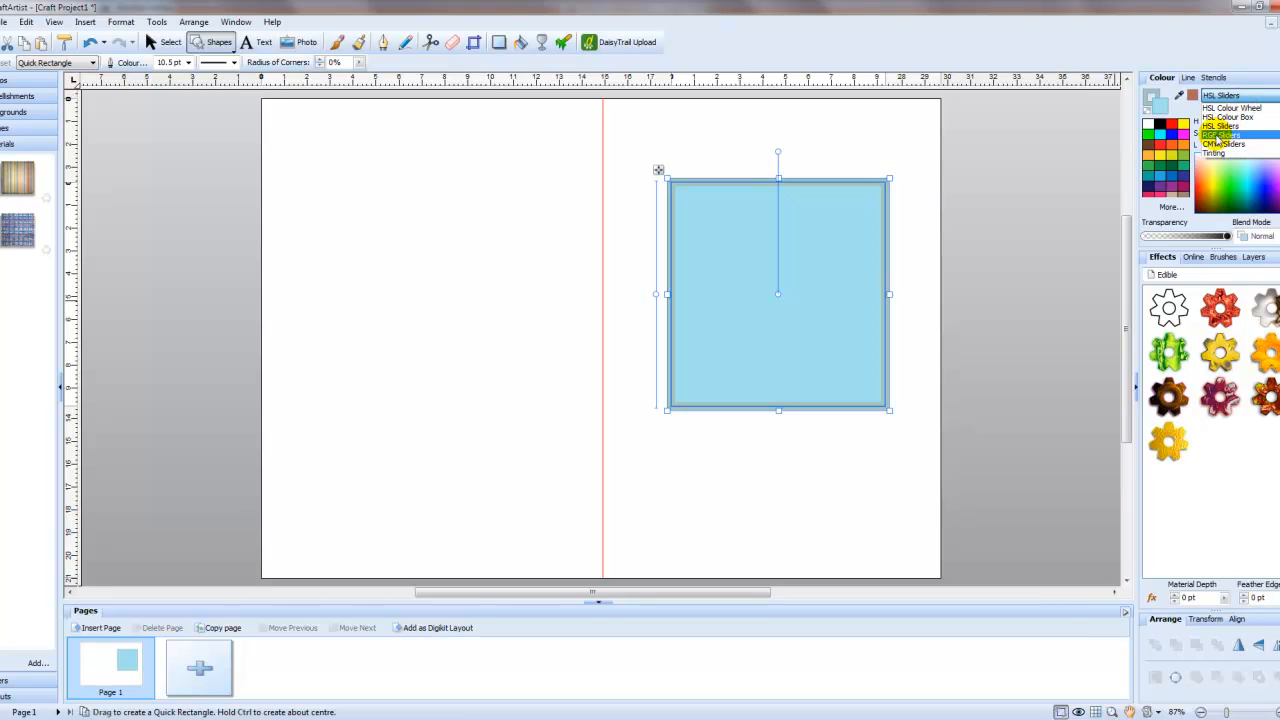
left_click(1212, 136)
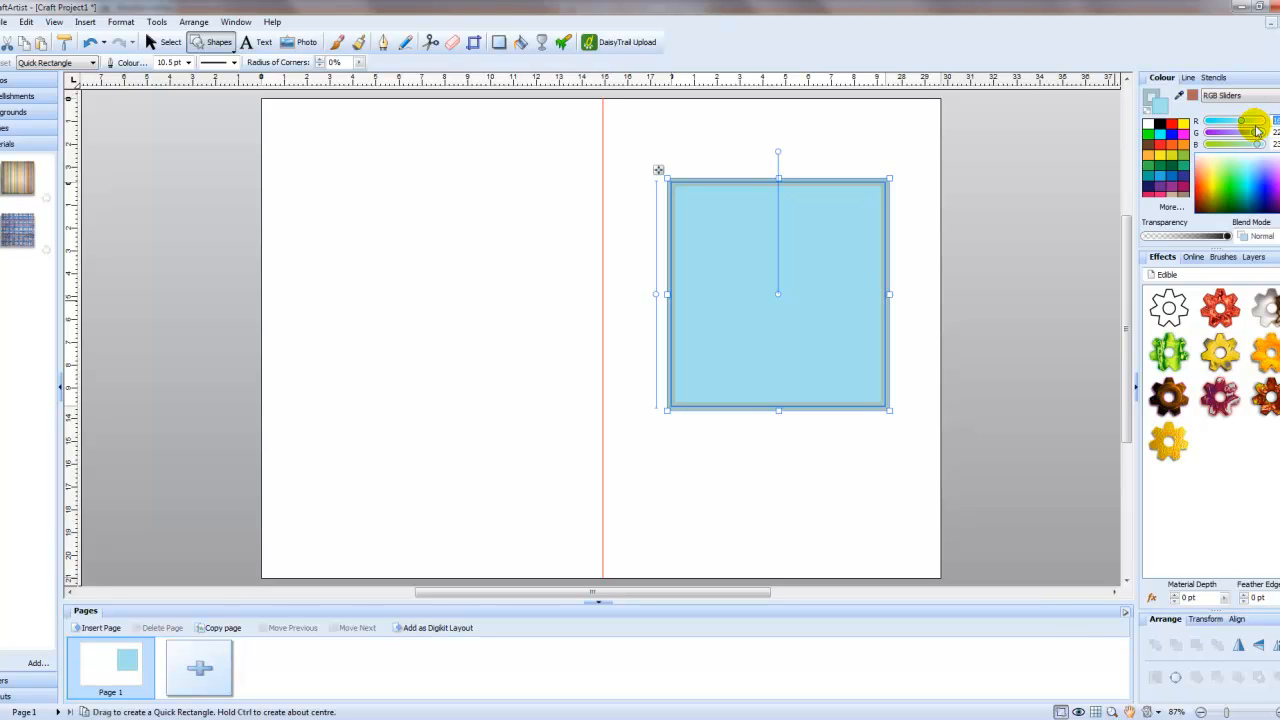
type("19")
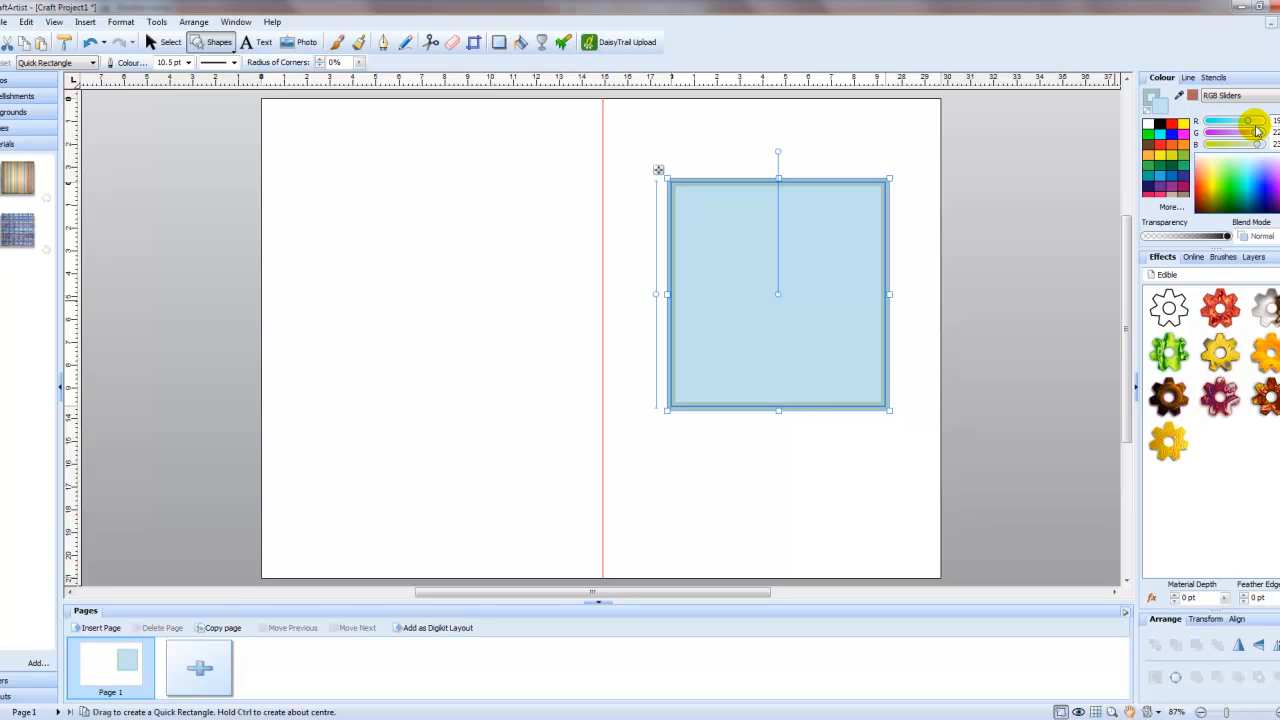
type("0160")
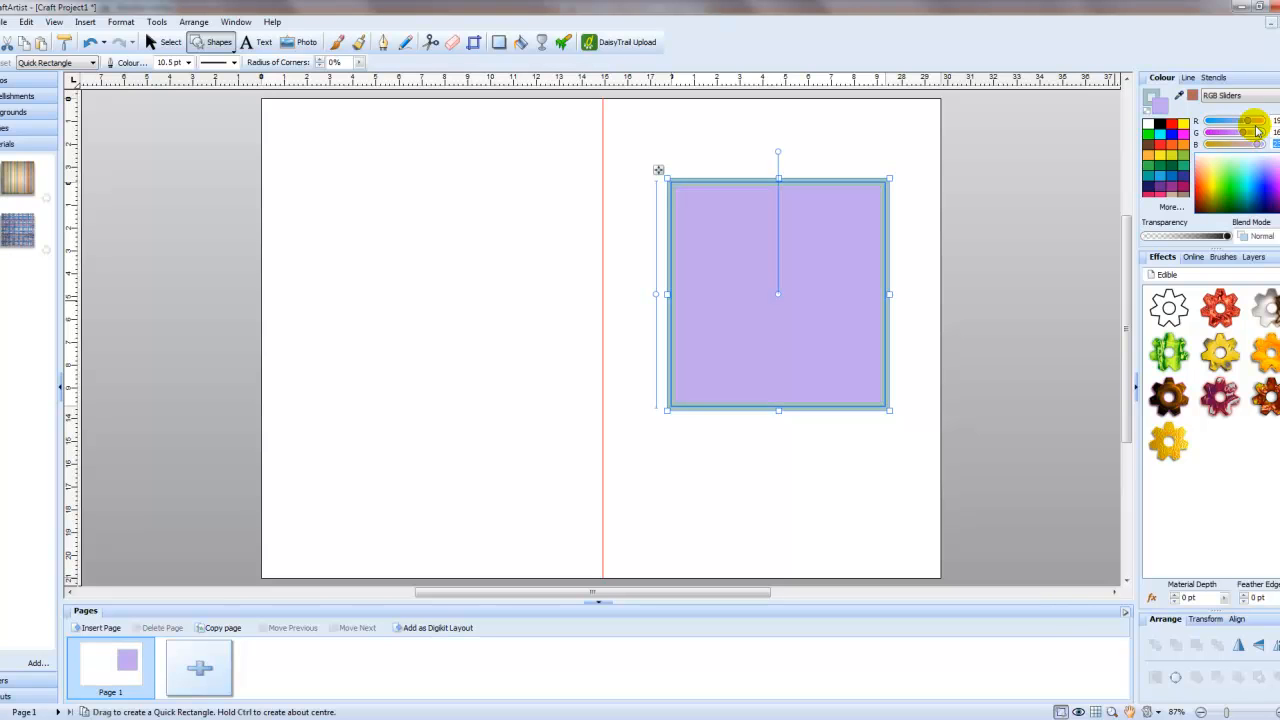
type("100")
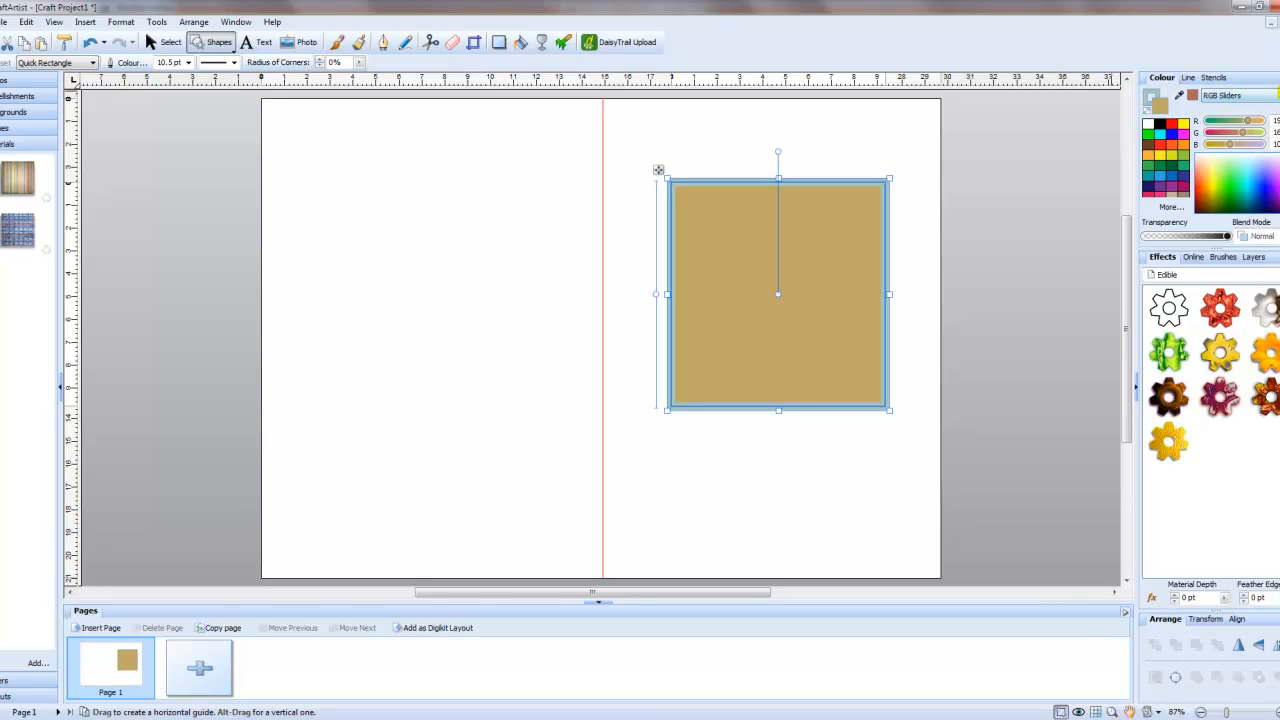
- Lighten the rectangle's fill with a 64% tint
left_click(1274, 95)
left_click(1214, 121)
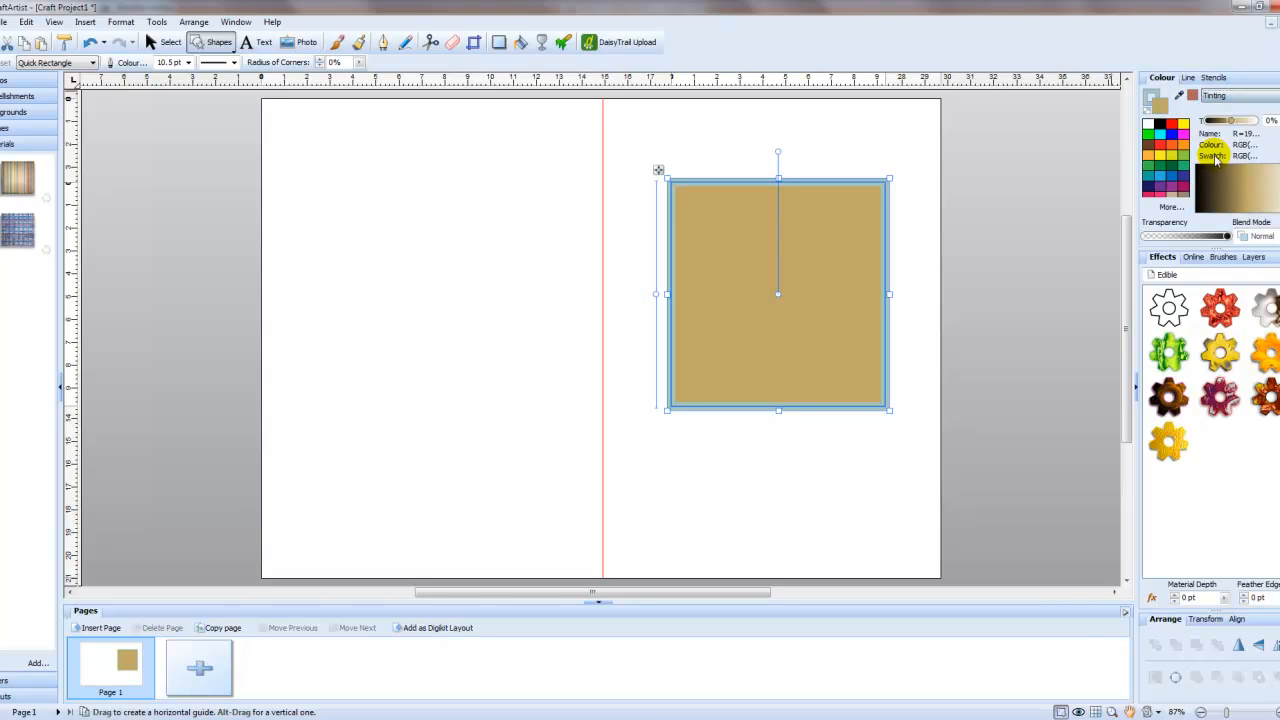
mouse_move(1241, 188)
left_mouse_down()
mouse_move(1277, 184)
mouse_move(1250, 194)
mouse_move(1275, 199)
left_mouse_up()
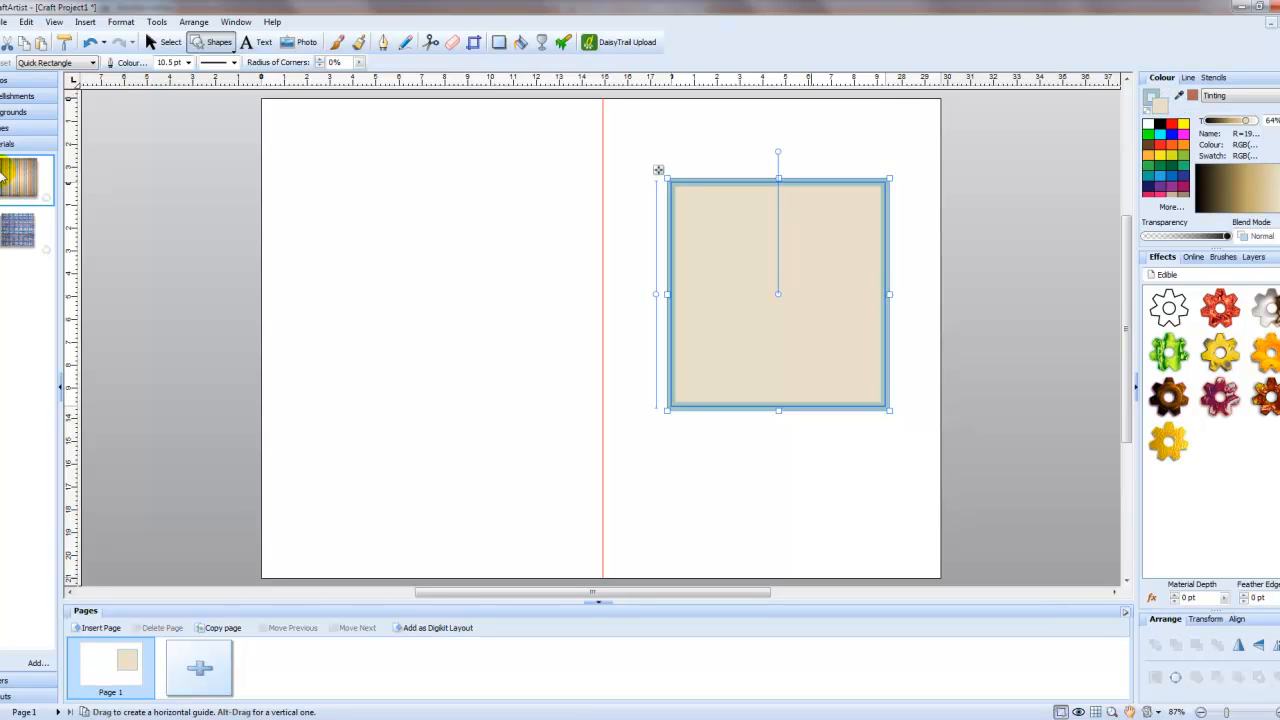
- Cover the right half of the page with the striped material and send it behind the rectangle
left_click_drag(12, 181, 692, 237)
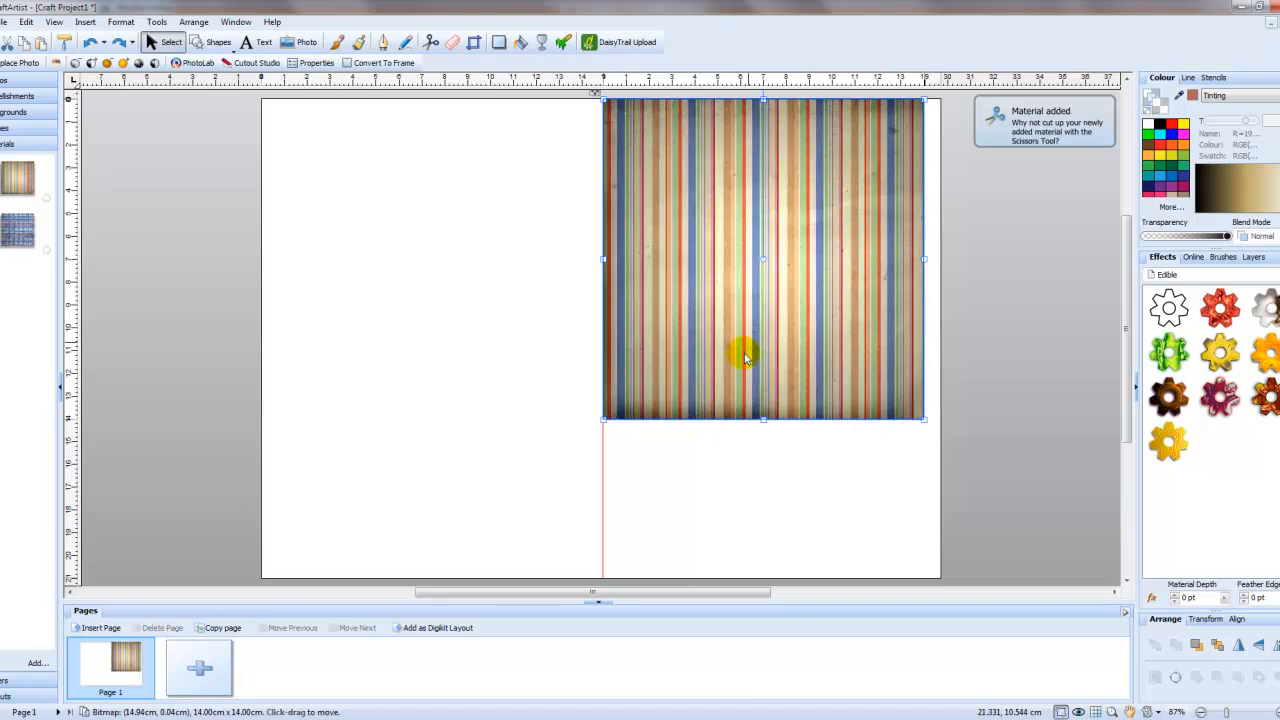
left_click_drag(763, 420, 779, 575)
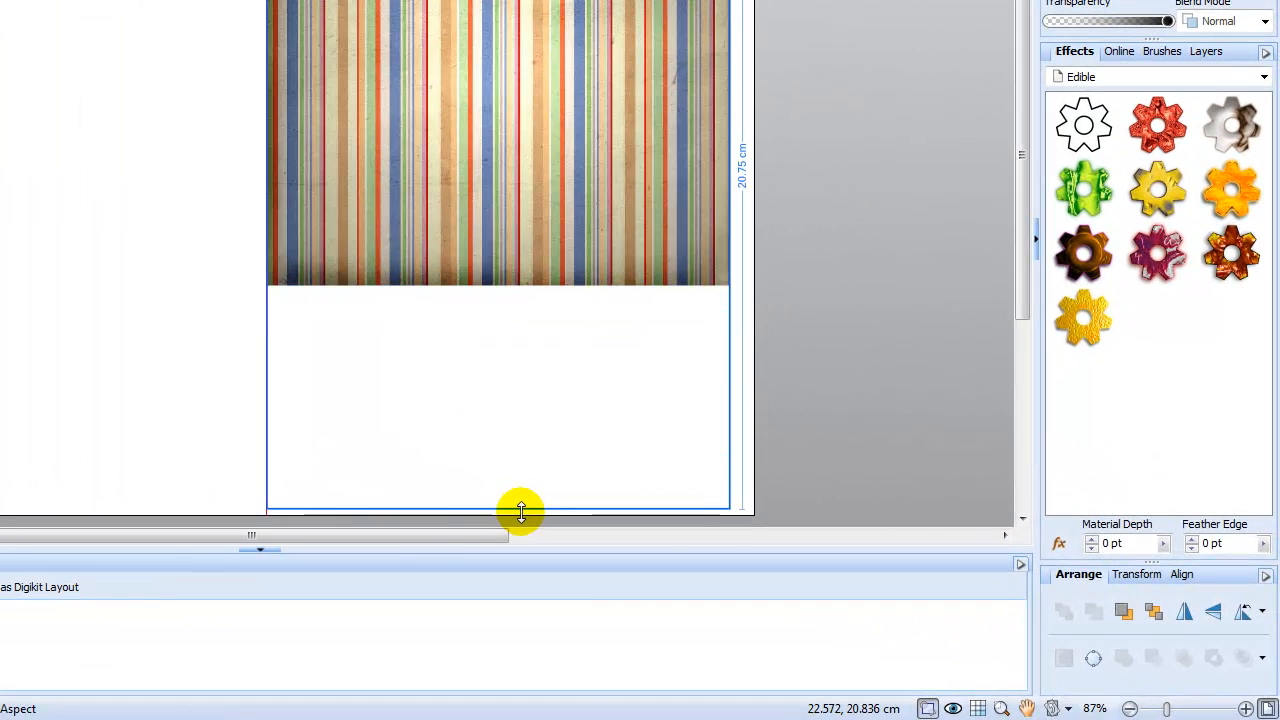
left_click_drag(521, 512, 523, 514)
left_click_drag(731, 165, 754, 165)
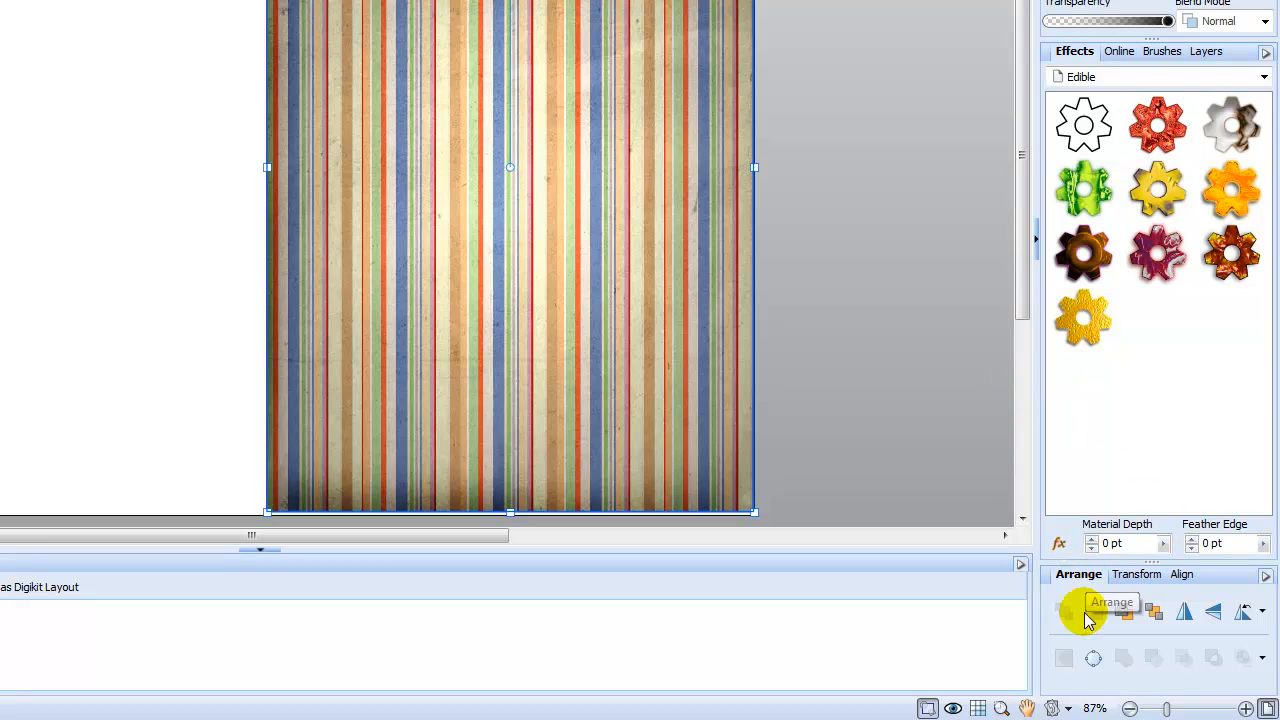
left_click(1155, 613)
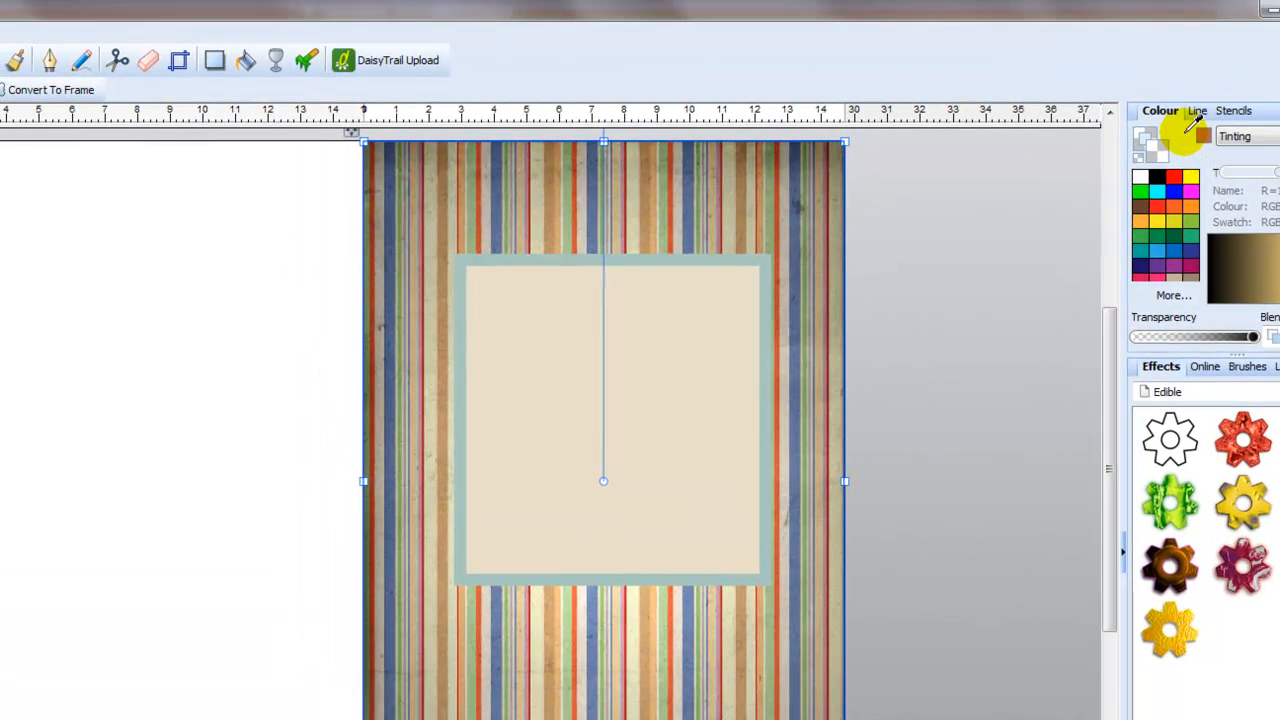
- Sample a green from the striped material and apply it to the rectangle's outline
left_click_drag(1195, 120, 663, 177)
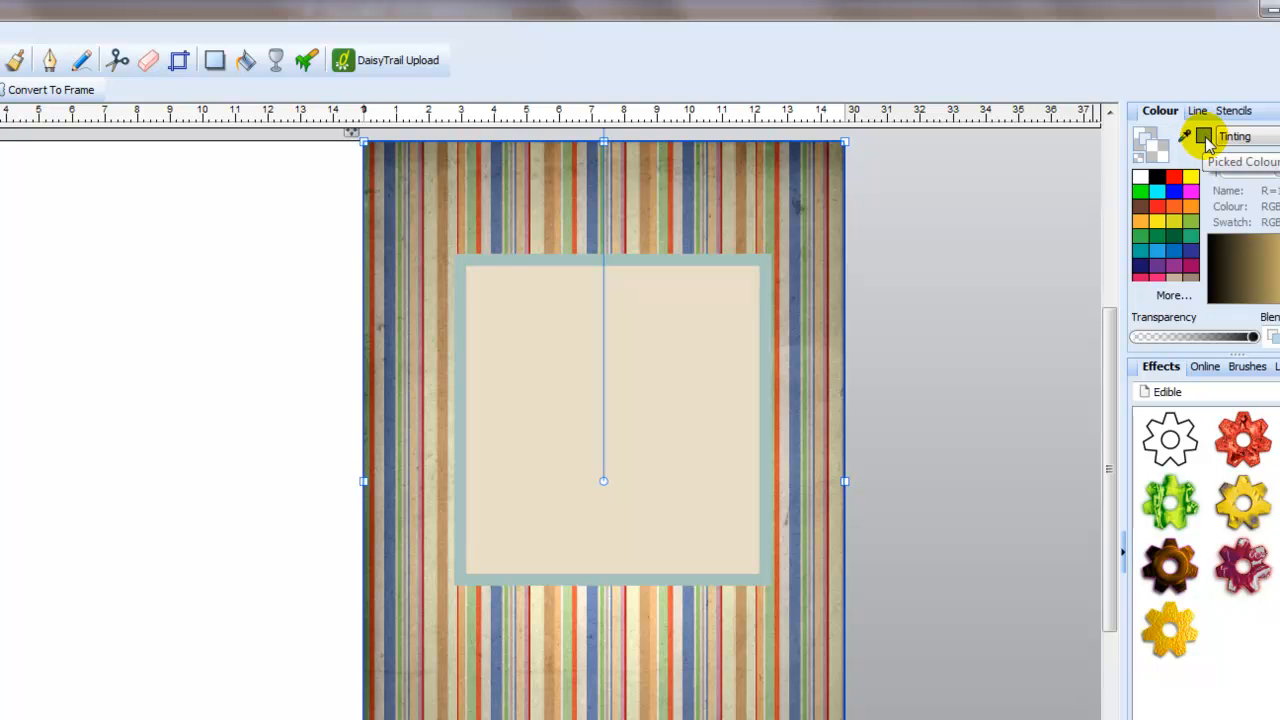
left_click(752, 273)
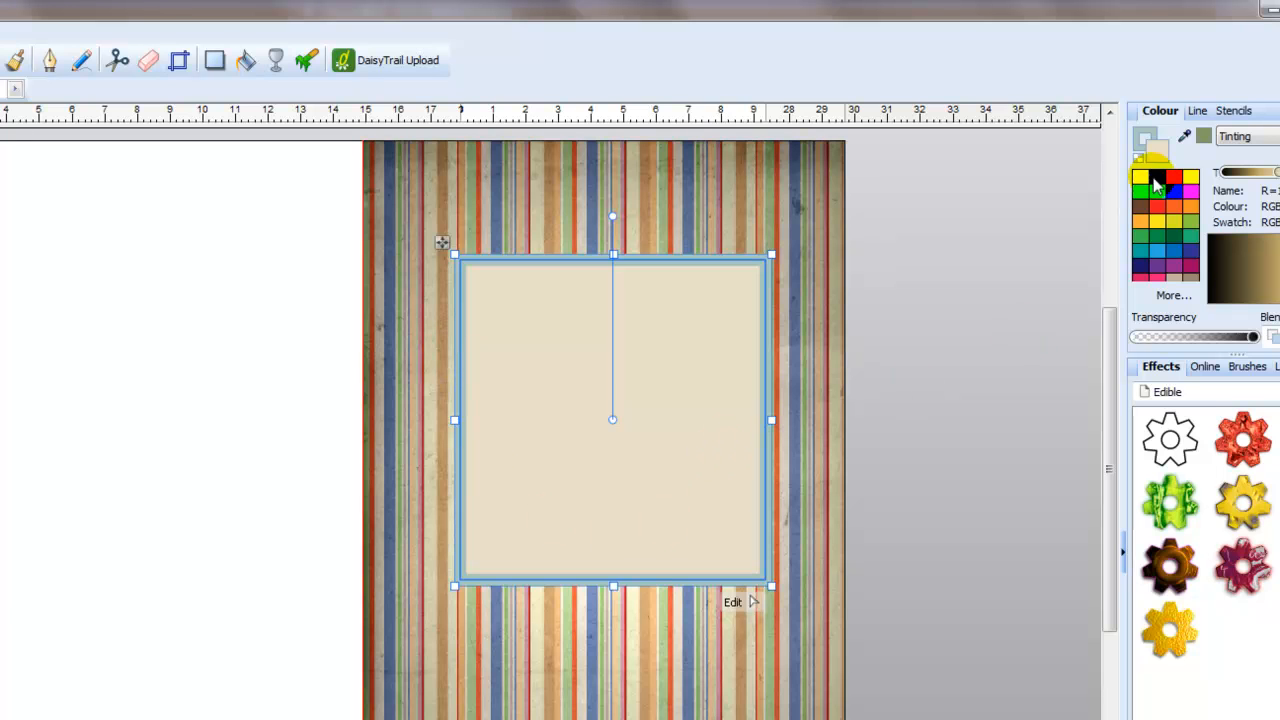
left_click(1155, 137)
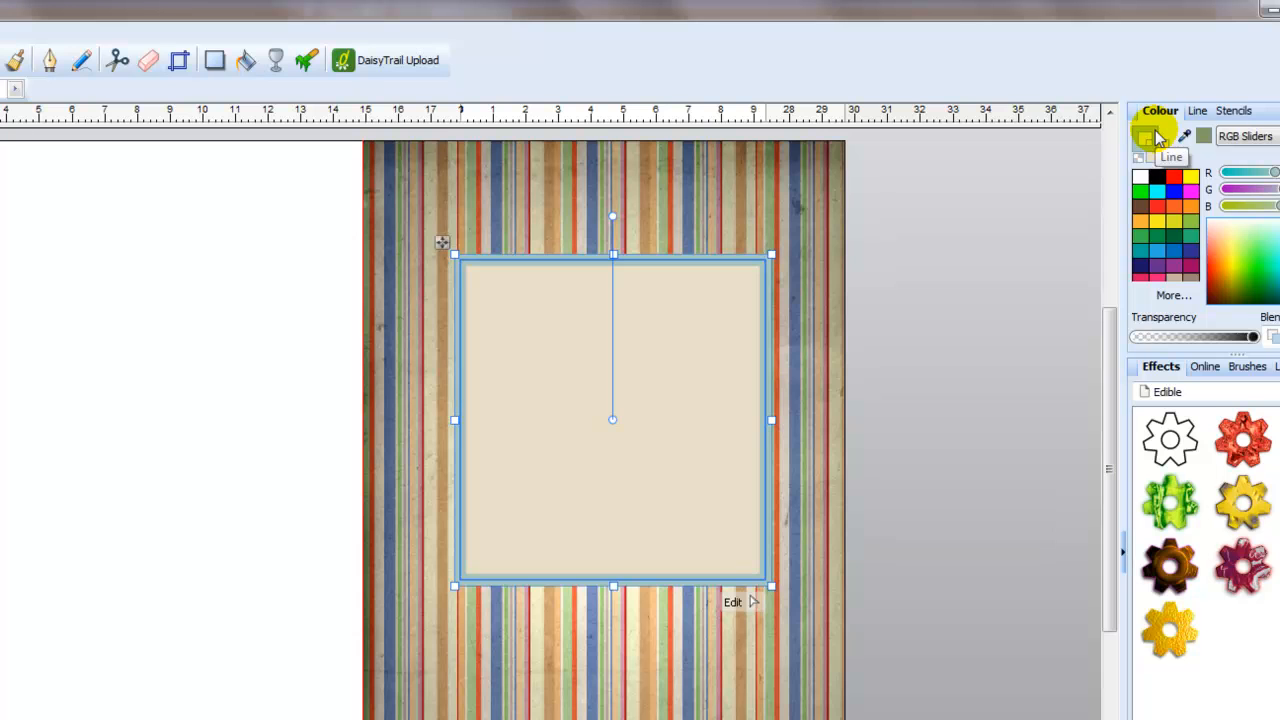
left_click(1203, 137)
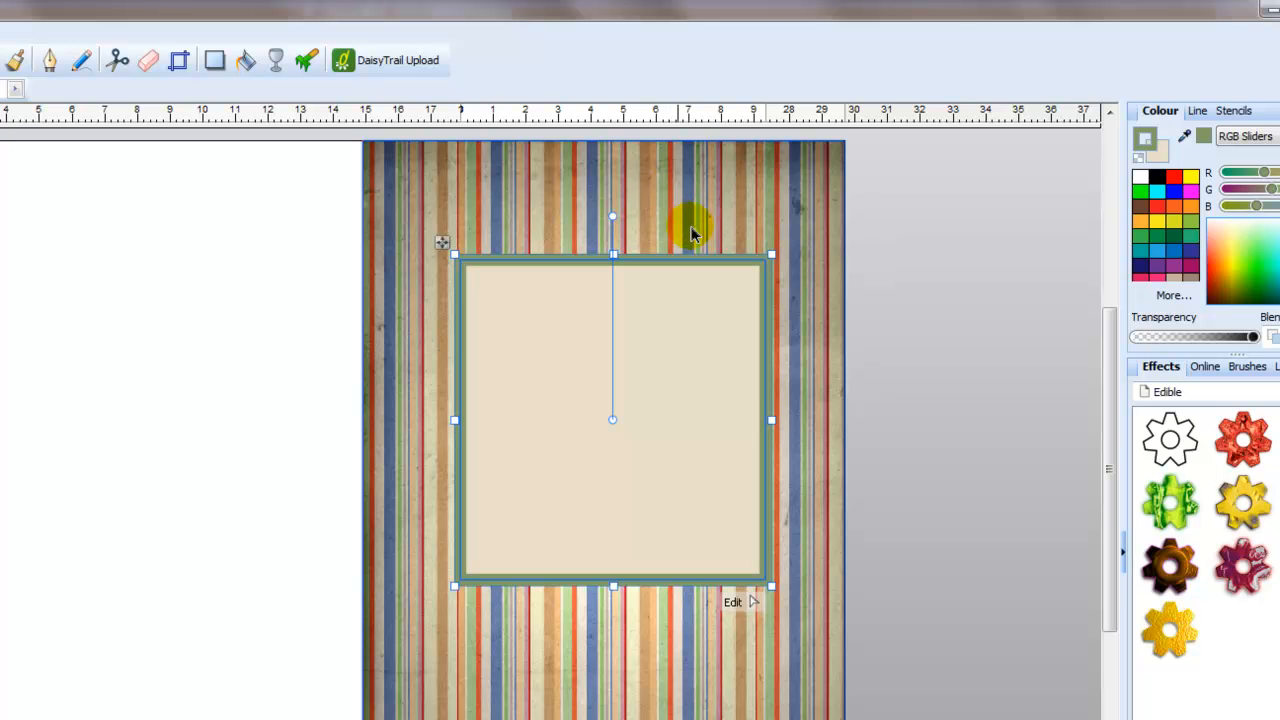
- Sample a light khaki from the stripes, apply it to the rectangle's fill, and deselect the rectangle
left_click_drag(1184, 136, 643, 204)
left_click(1205, 140)
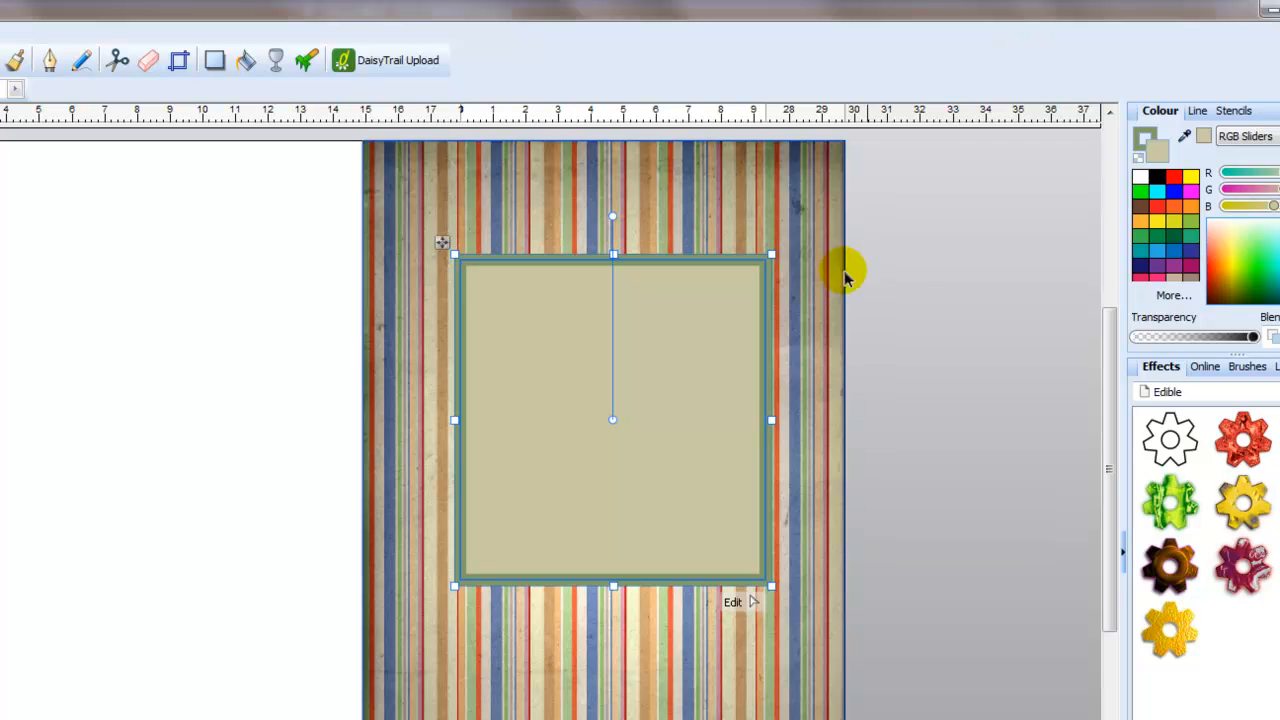
left_click(920, 257)
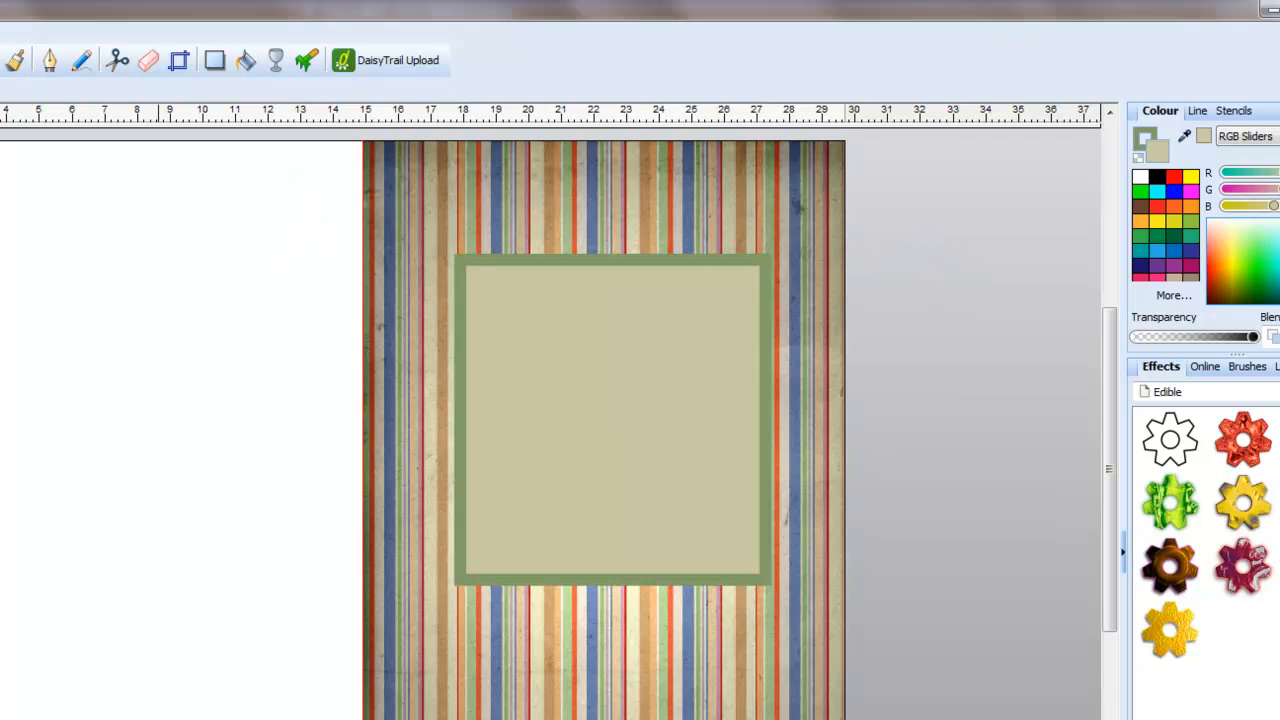
- Add the text "Happy Birthday" on two lines at 20 pt in the upper part of the page's left half
left_click(49, 60)
left_click(63, 268)
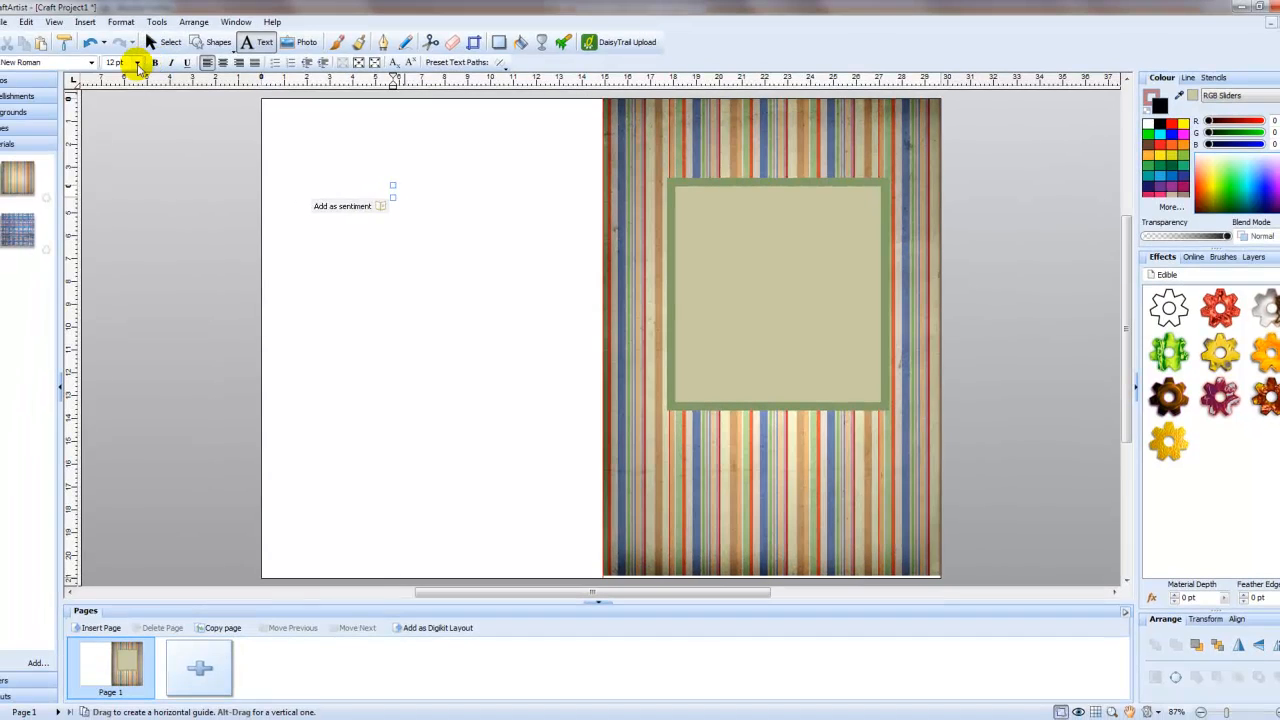
left_click(137, 62)
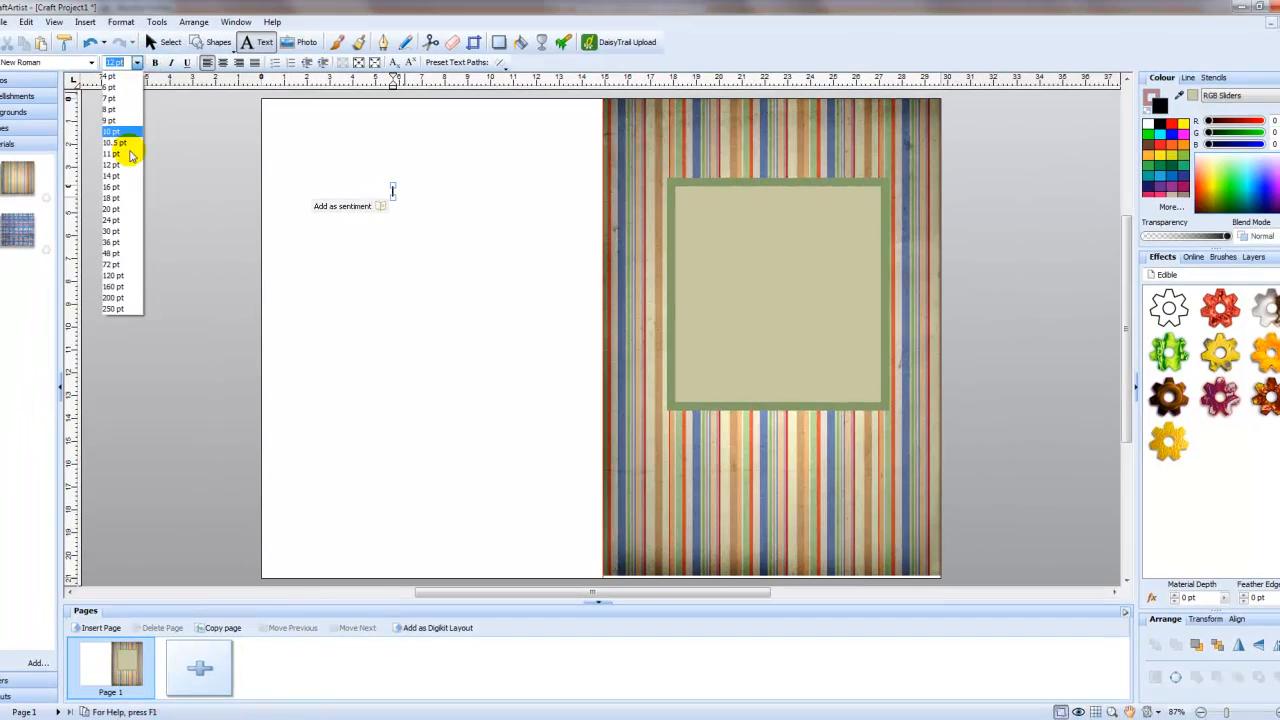
left_click(113, 209)
type("Happy")
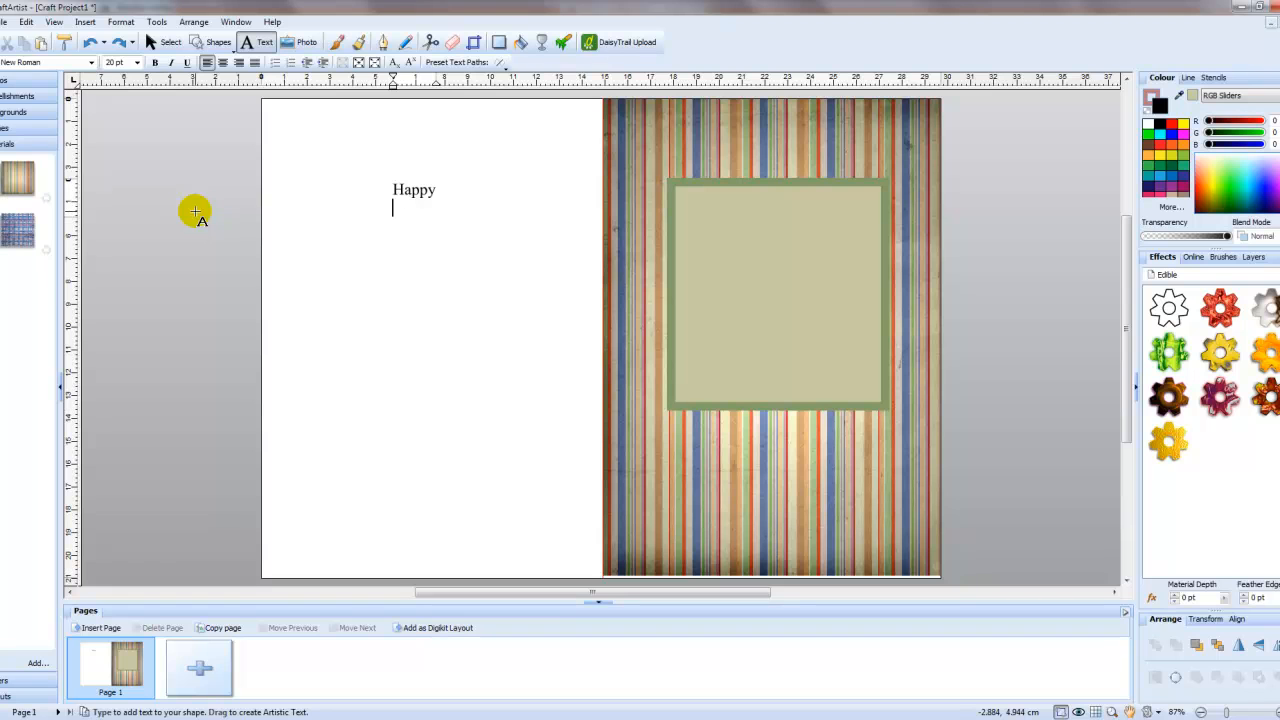
type(" Birthday")
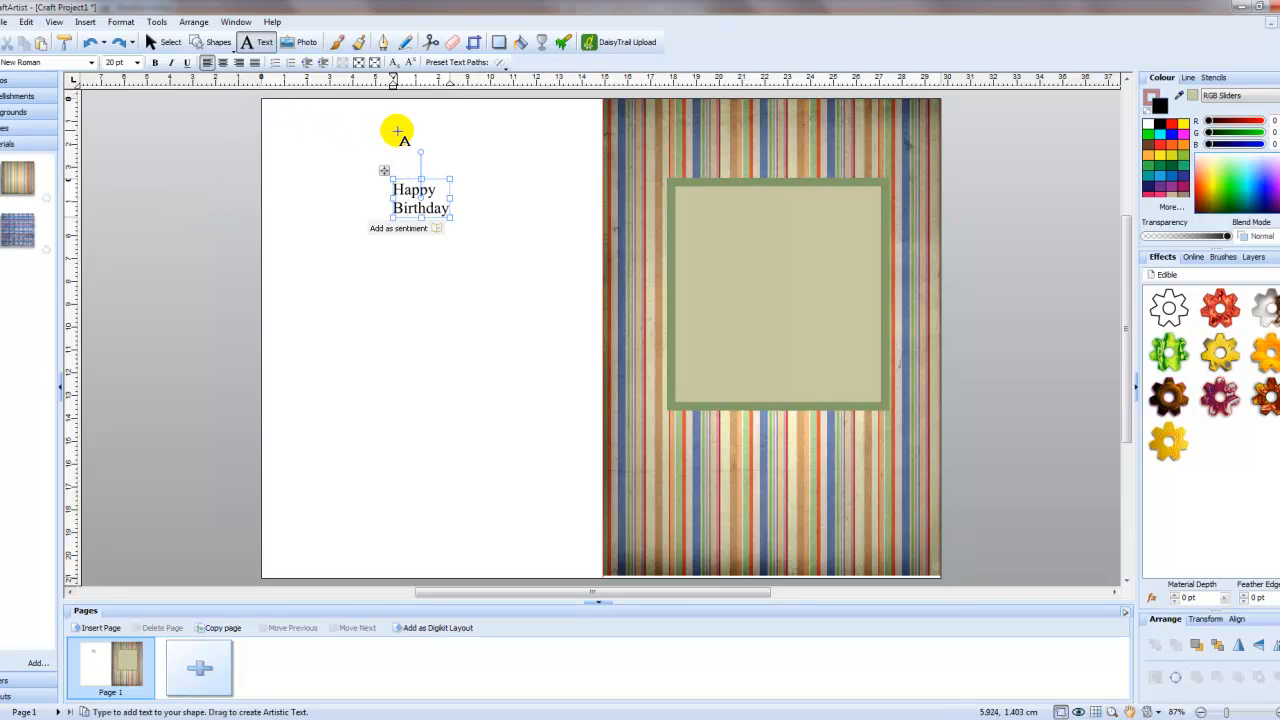
- Centre-align the "Happy Birthday" text and shift it slightly within the page's left half
left_click(156, 42)
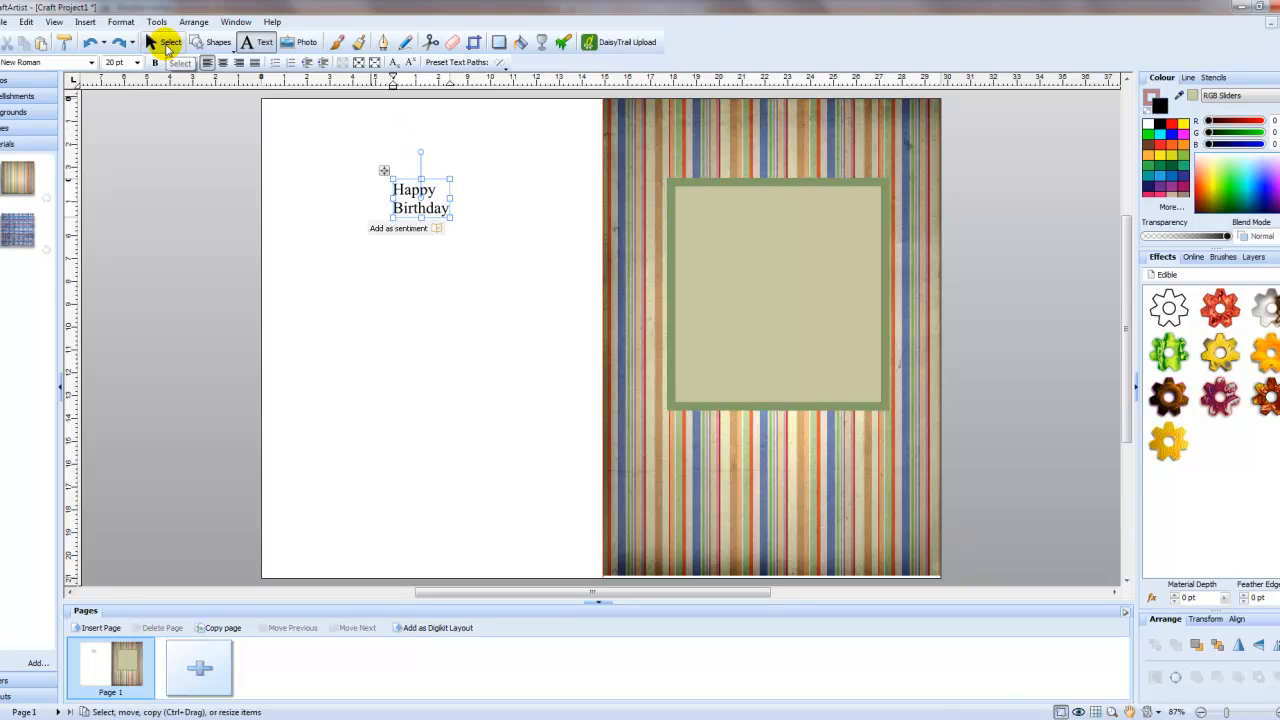
left_click(224, 64)
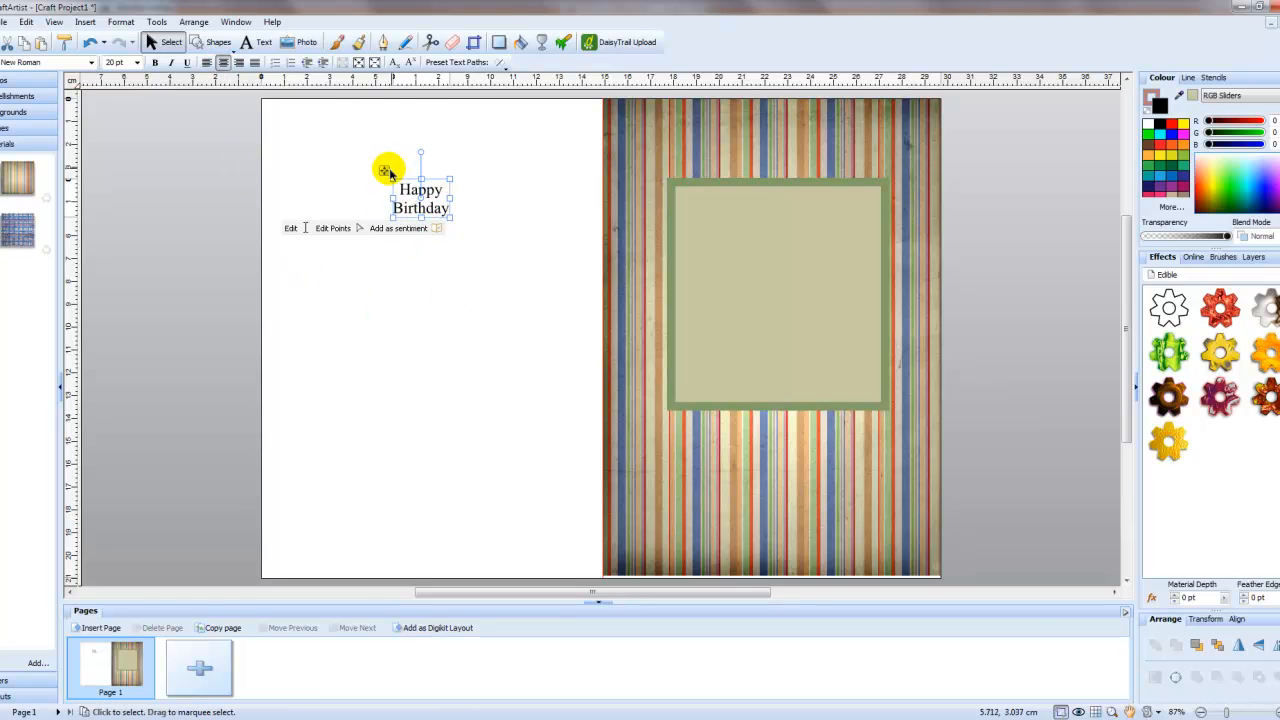
mouse_move(387, 171)
left_mouse_down()
mouse_move(388, 203)
mouse_move(392, 176)
left_mouse_up()
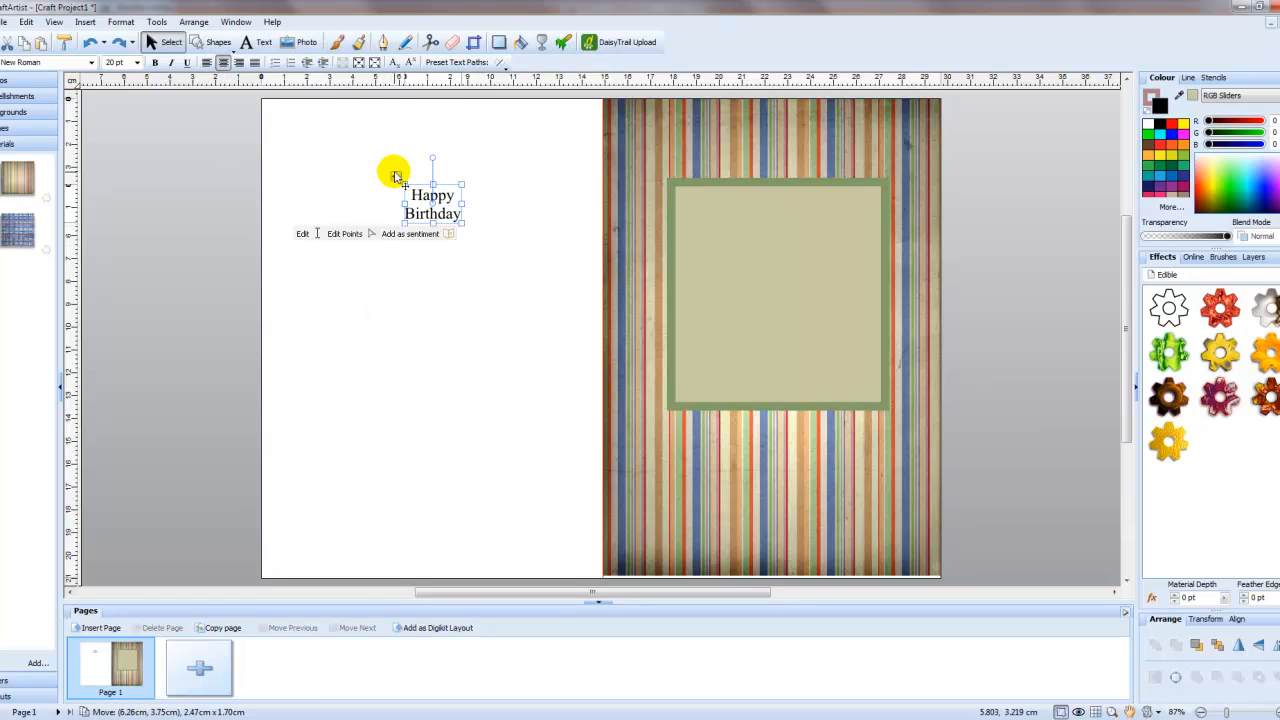
- Sample a blue from the striped material and apply it to the "Happy Birthday" text
left_click(1179, 95)
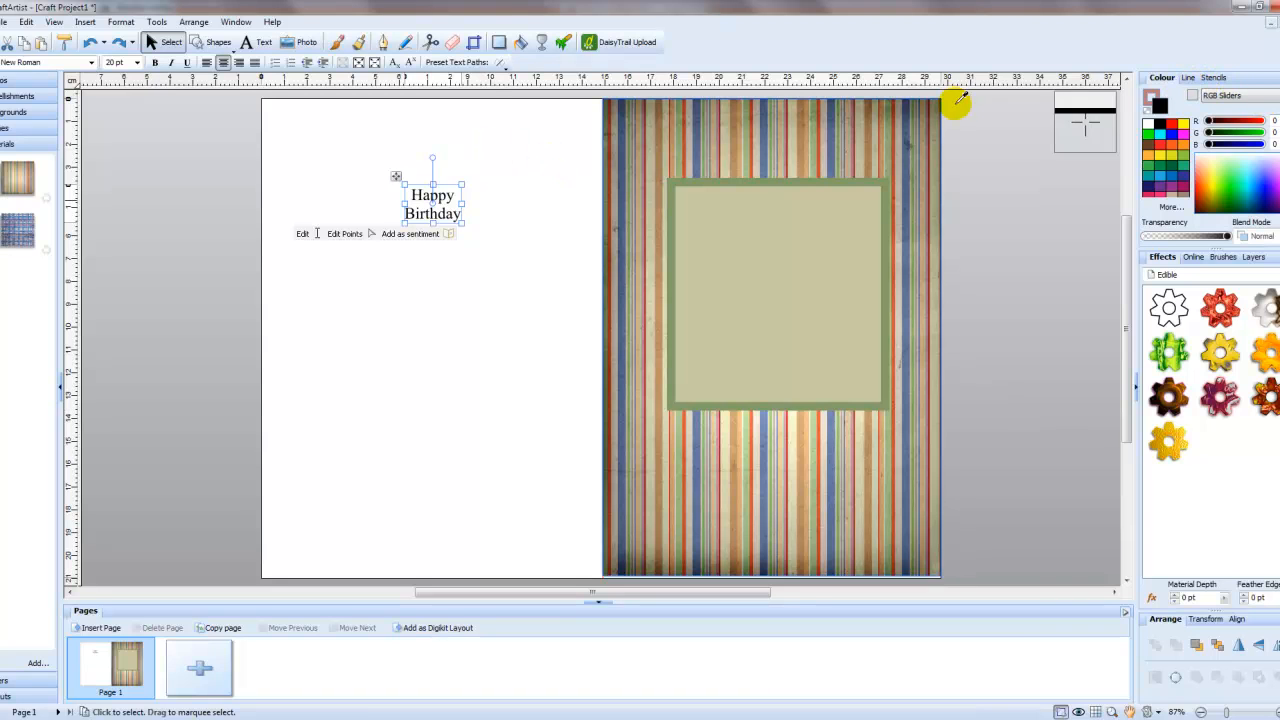
left_click(832, 140)
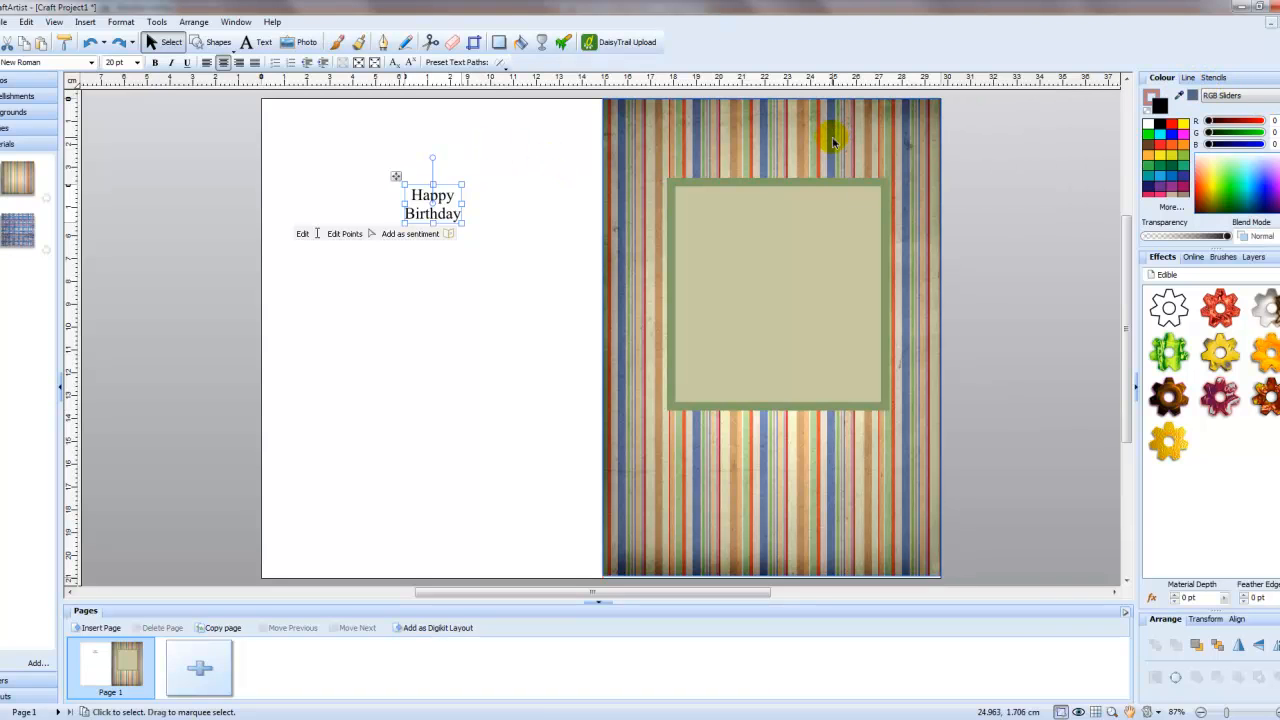
left_click(1194, 95)
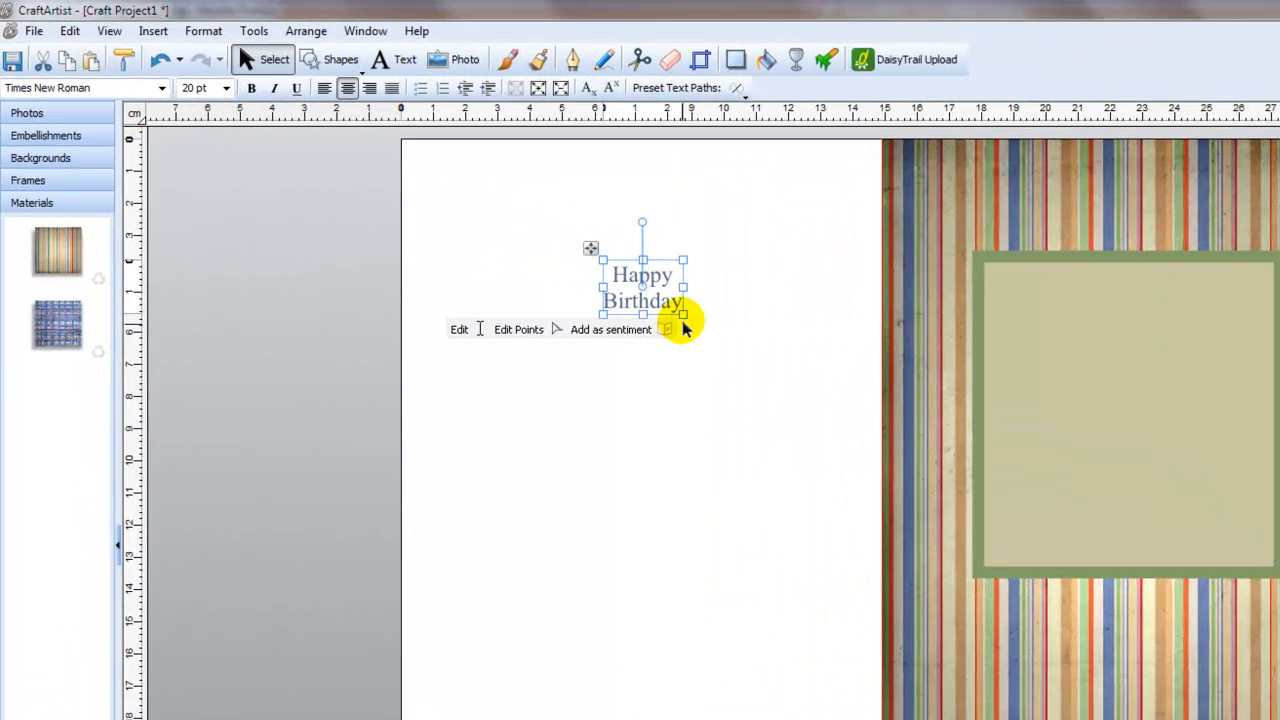
- Enlarge the greeting to about 48 pt and move it into the upper part of the khaki rectangle
left_click_drag(683, 320, 793, 455)
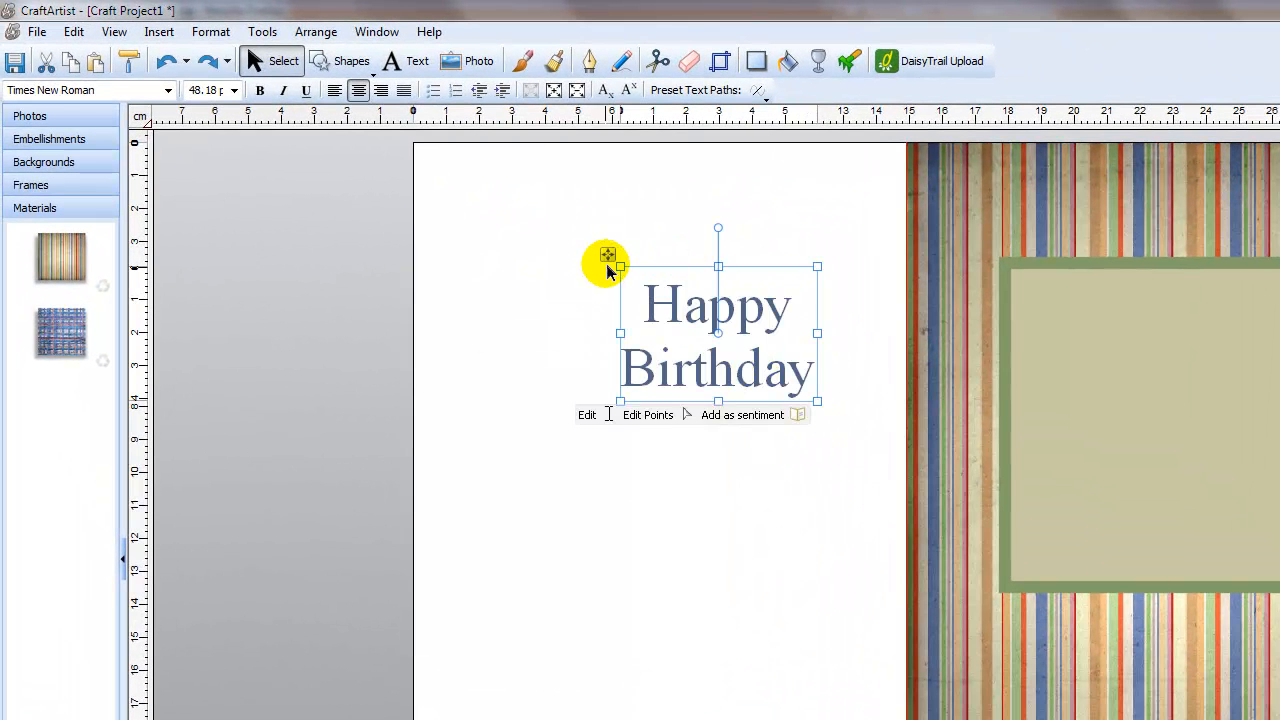
left_click_drag(607, 265, 1059, 300)
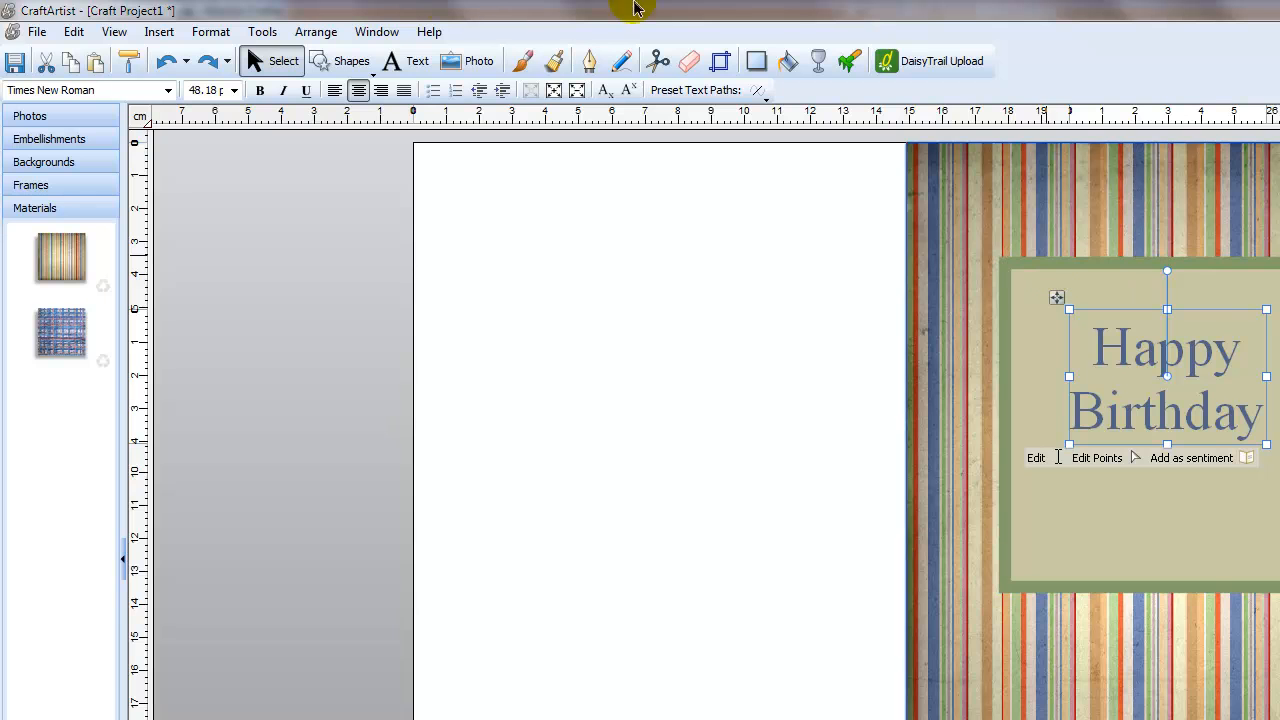
- Change the greeting's font to 0 Whoa DNA
left_click(168, 90)
left_click(169, 91)
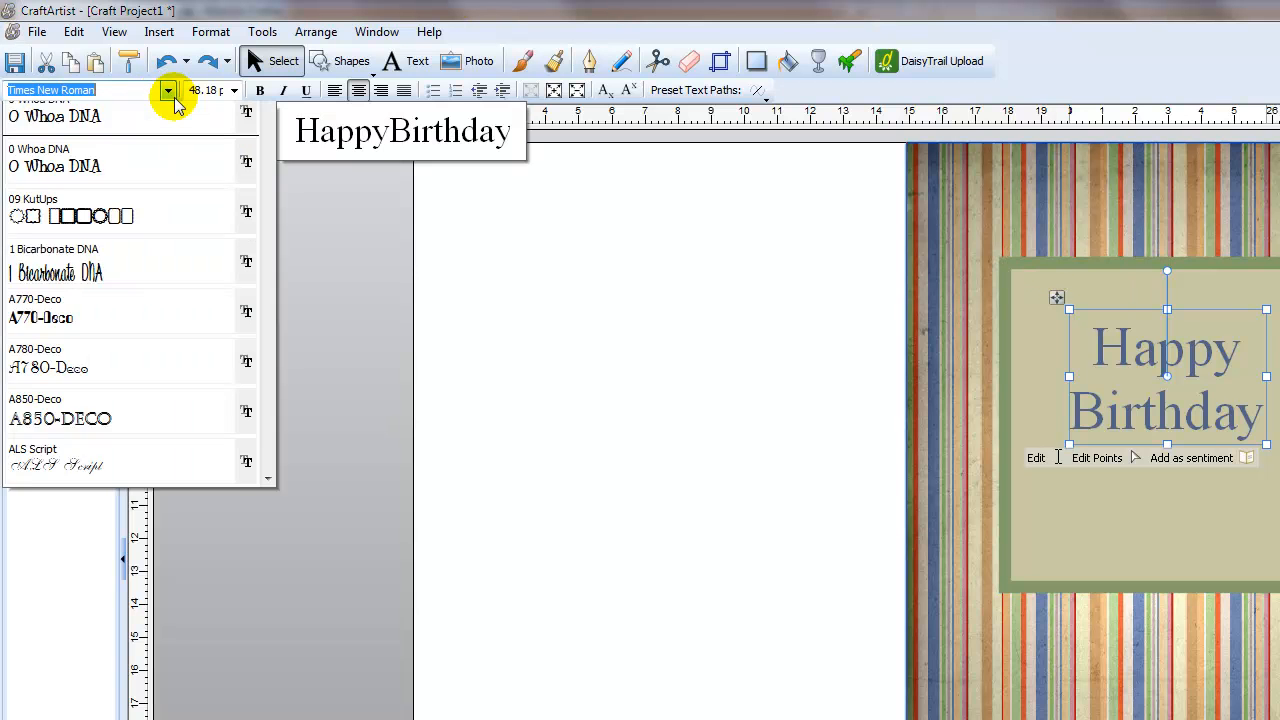
left_click(68, 235)
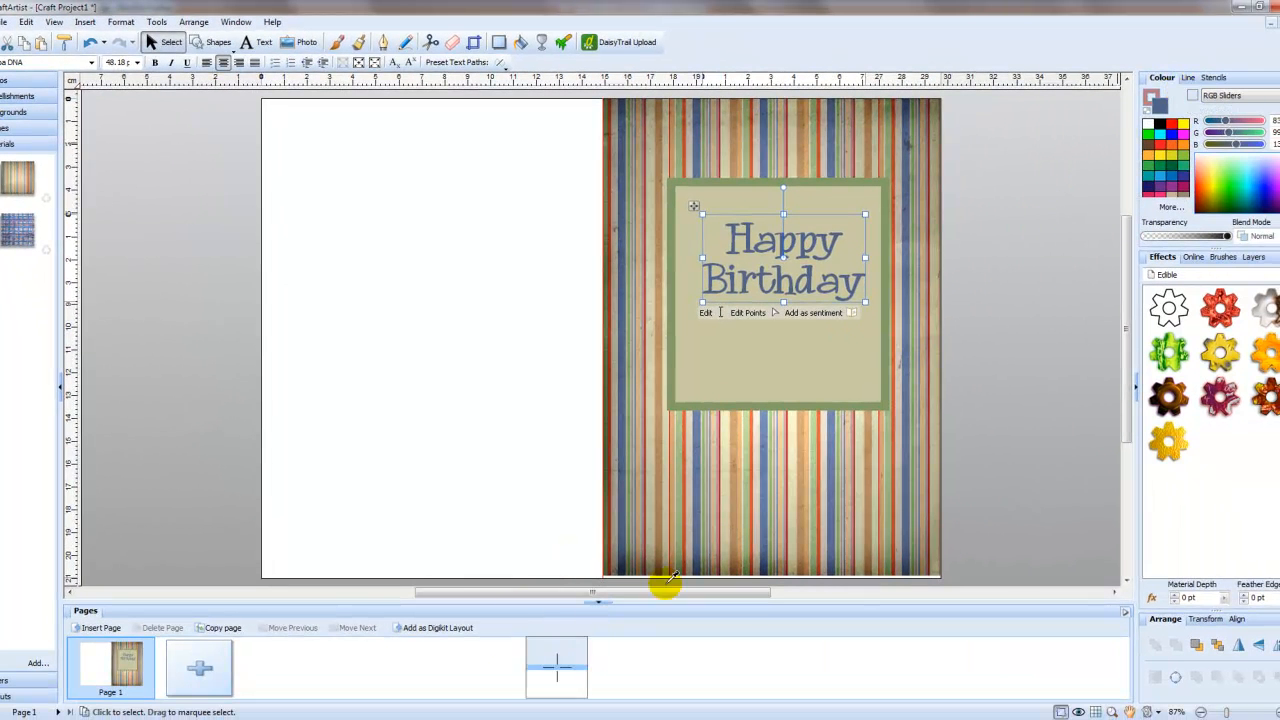
- Try sampling colours elsewhere on screen, including the web page beside the half-width program window, and maximise the window again
left_click_drag(1078, 235, 200, 248)
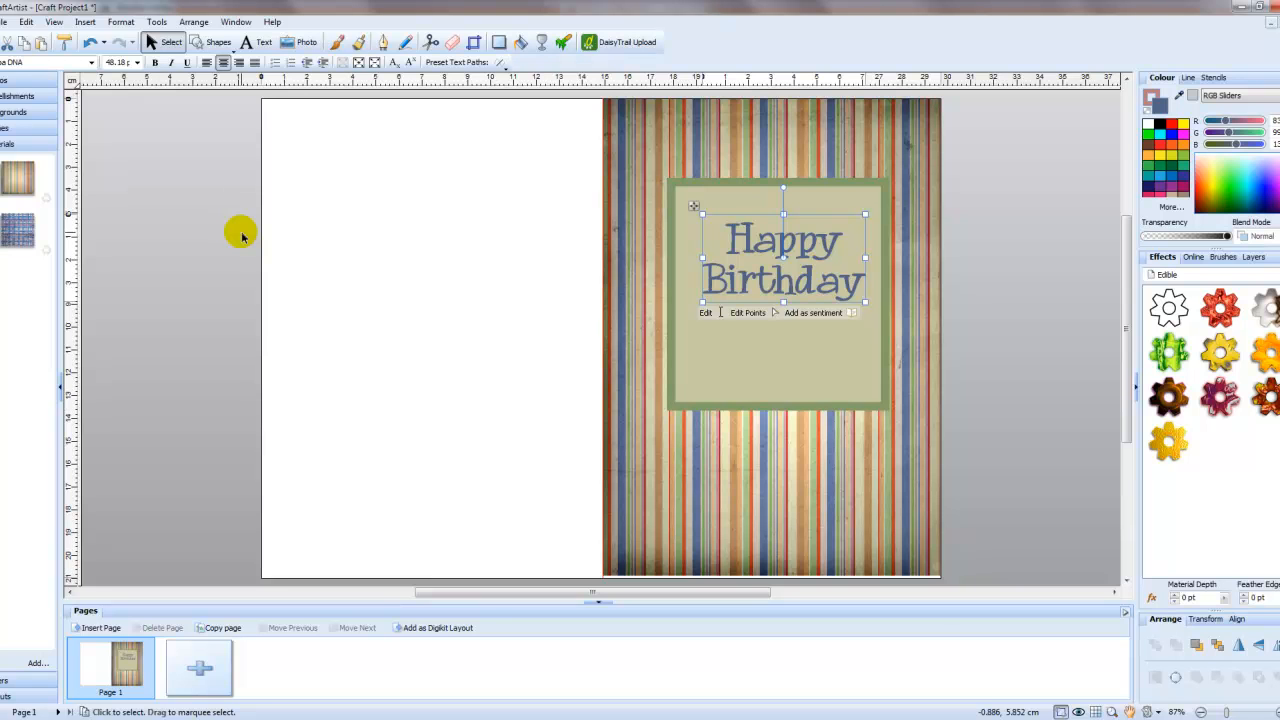
key("super+Left")
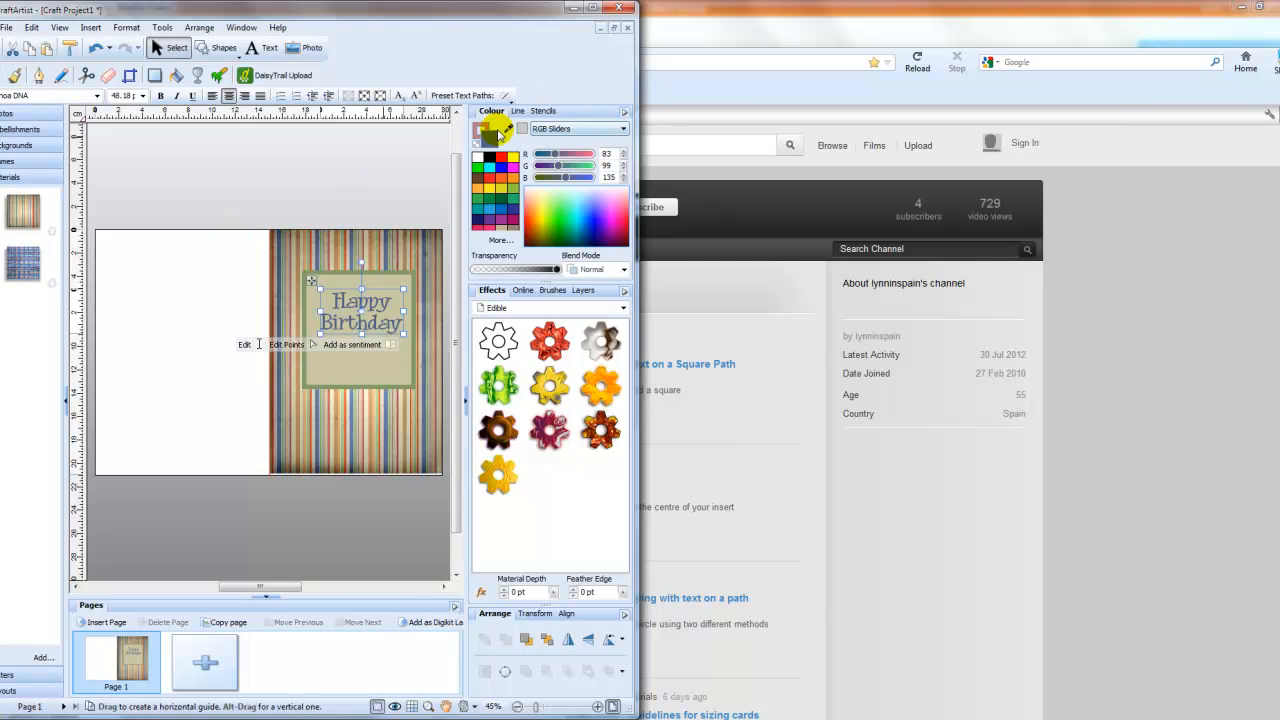
left_click_drag(508, 130, 1278, 228)
left_click_drag(1278, 55, 530, 88)
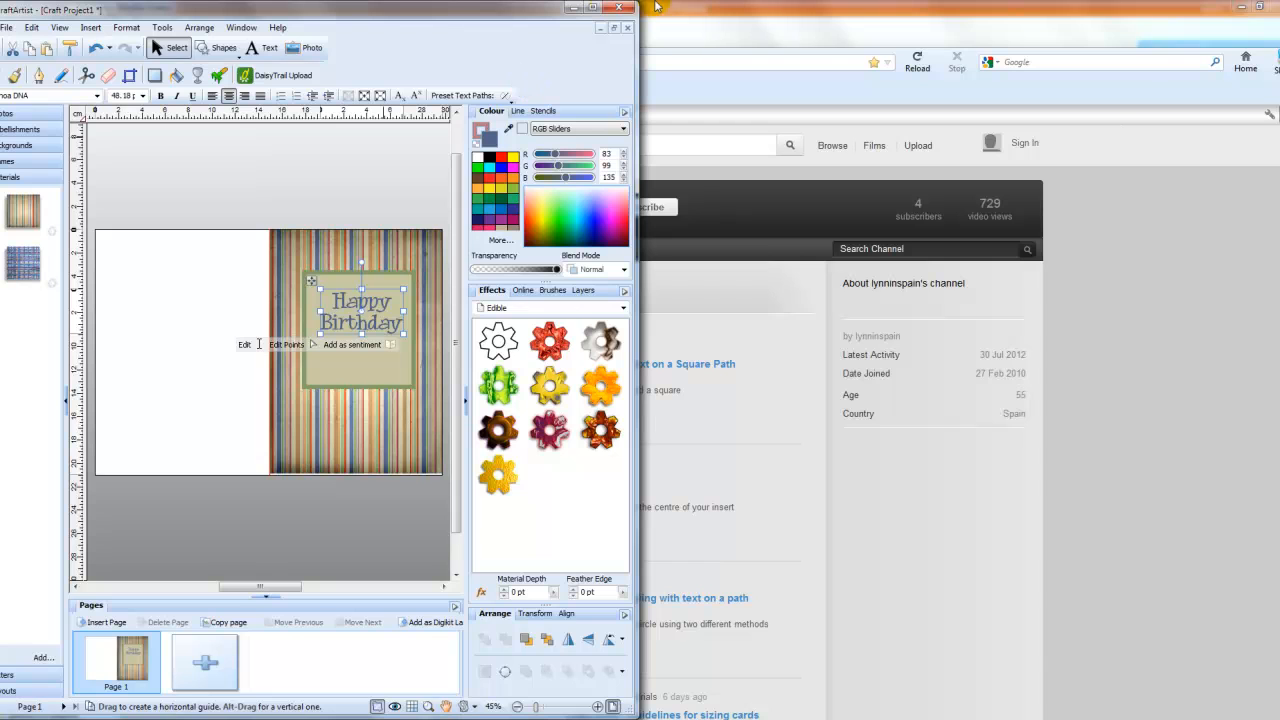
left_click(594, 10)
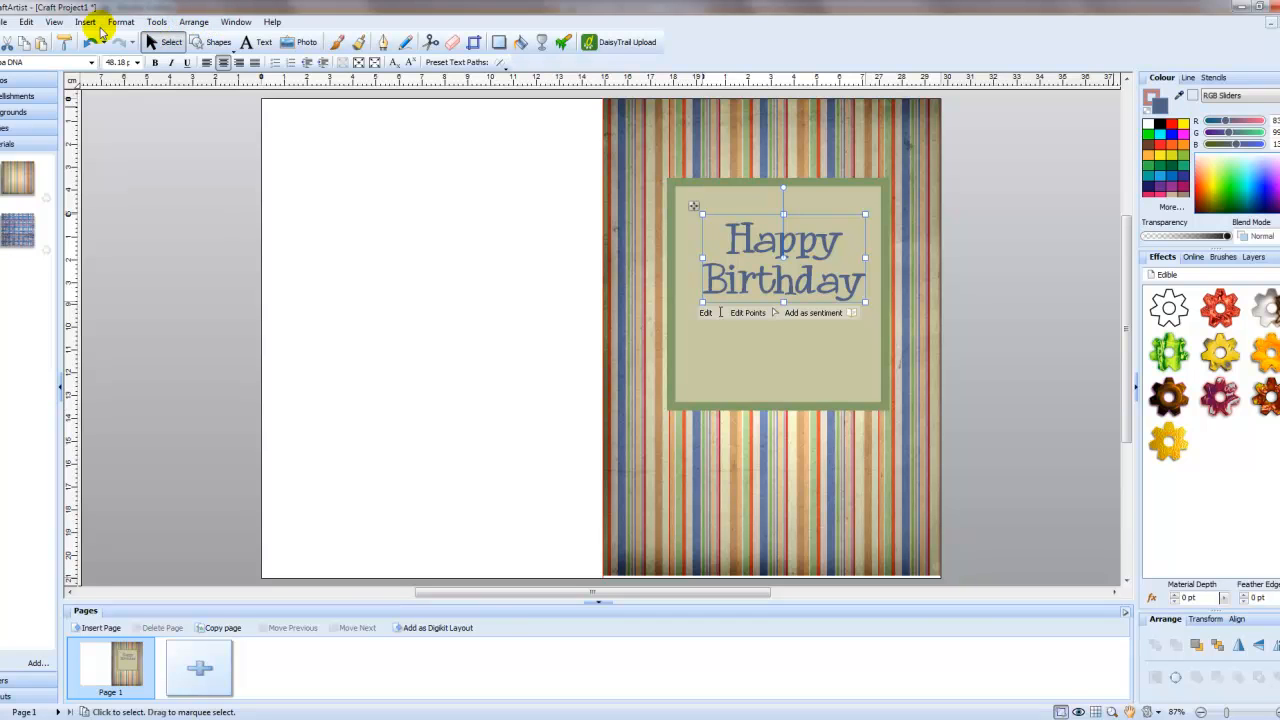
- Insert the photo 80 blue.jpg and size it to about 14.8 × 20.9 cm over the page's left half
left_click(85, 21)
mouse_move(104, 53)
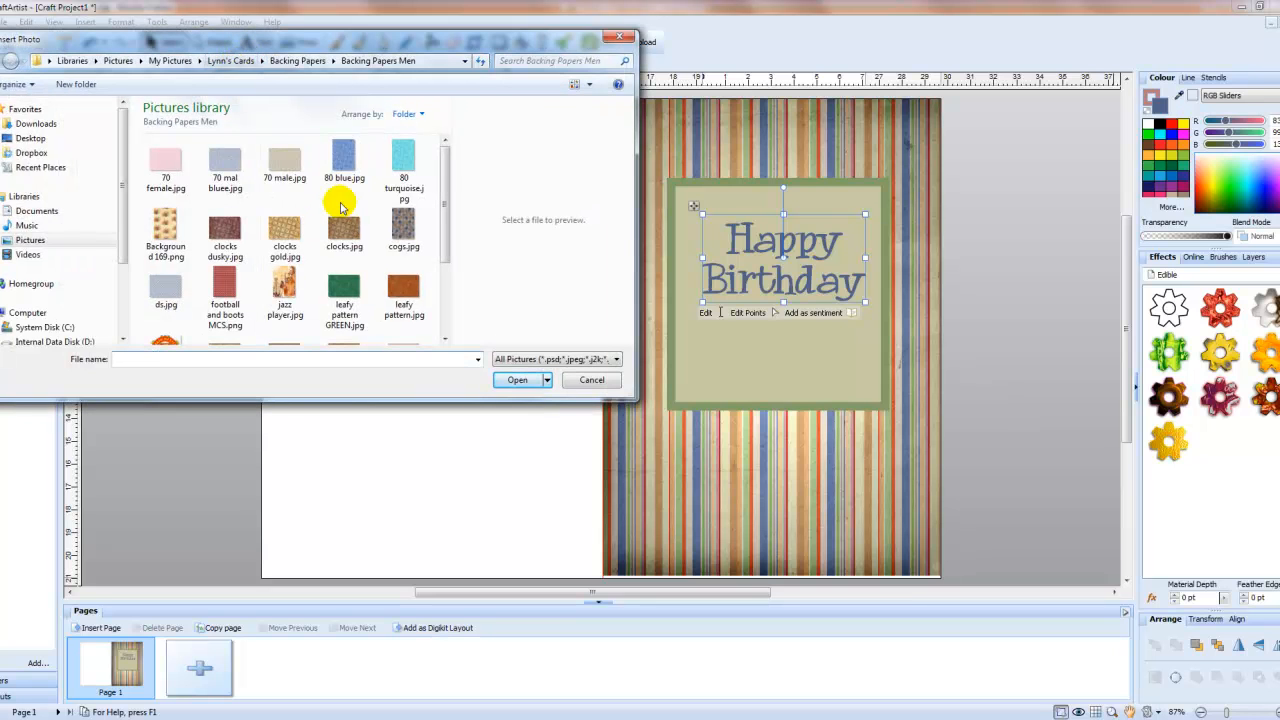
left_click(343, 160)
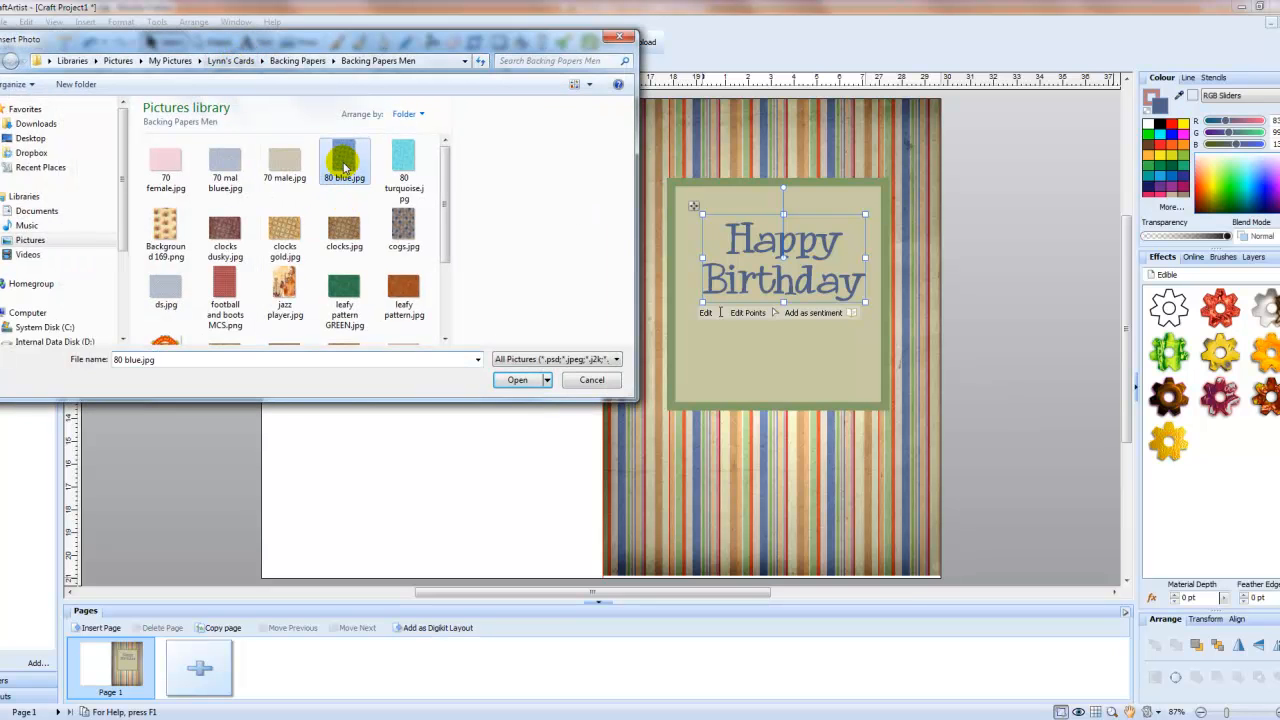
left_click(508, 384)
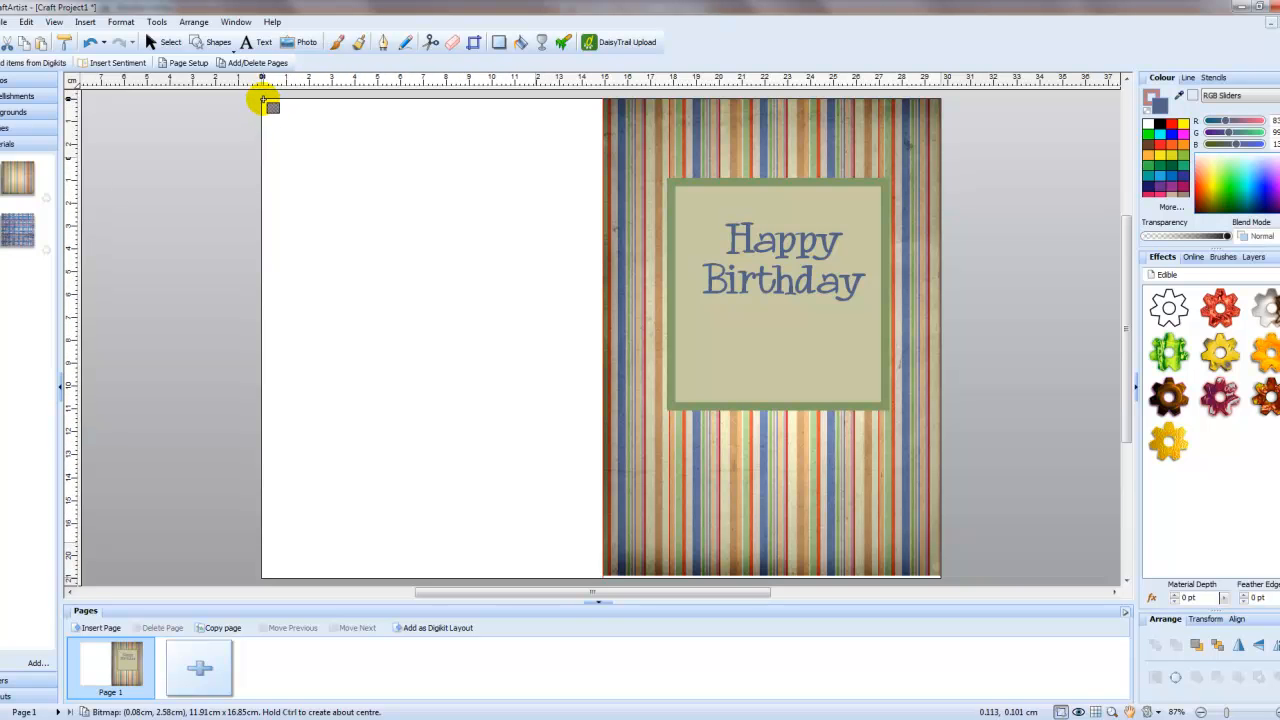
left_click_drag(263, 97, 598, 617)
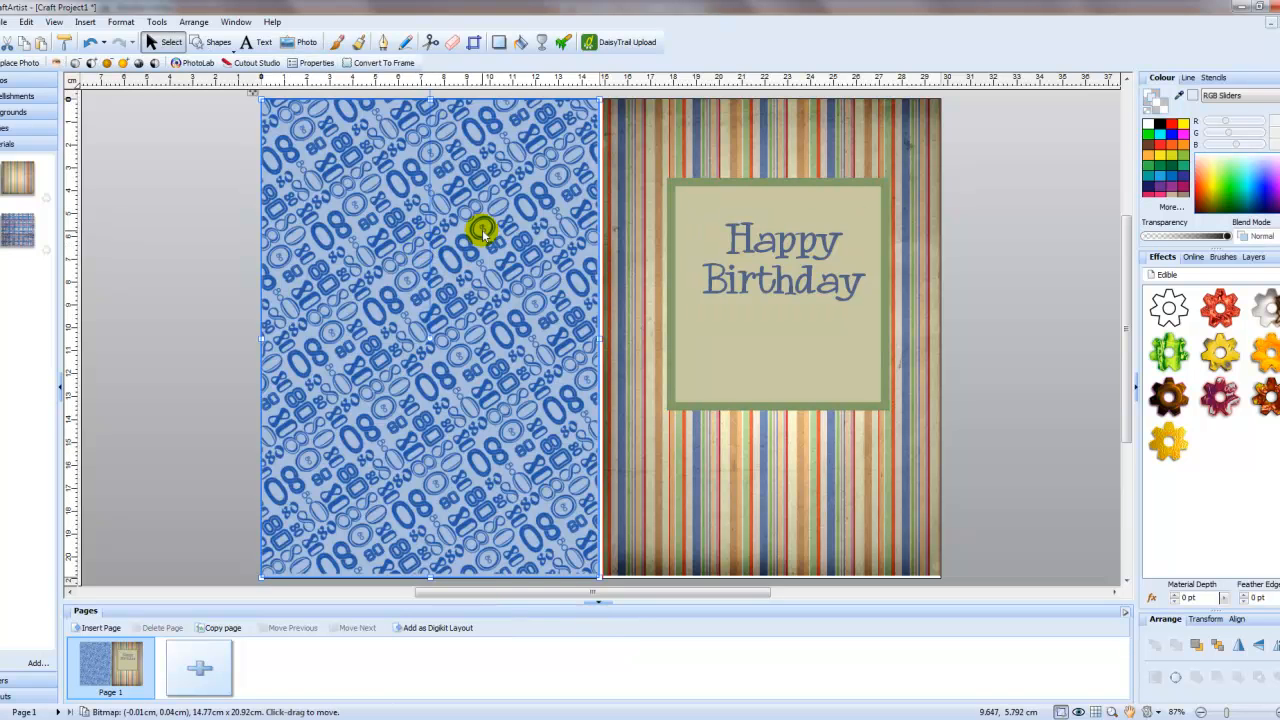
- Replace the striped background with the blue photo, placing it over the page's right half and behind the rectangle and greeting
left_click(802, 132)
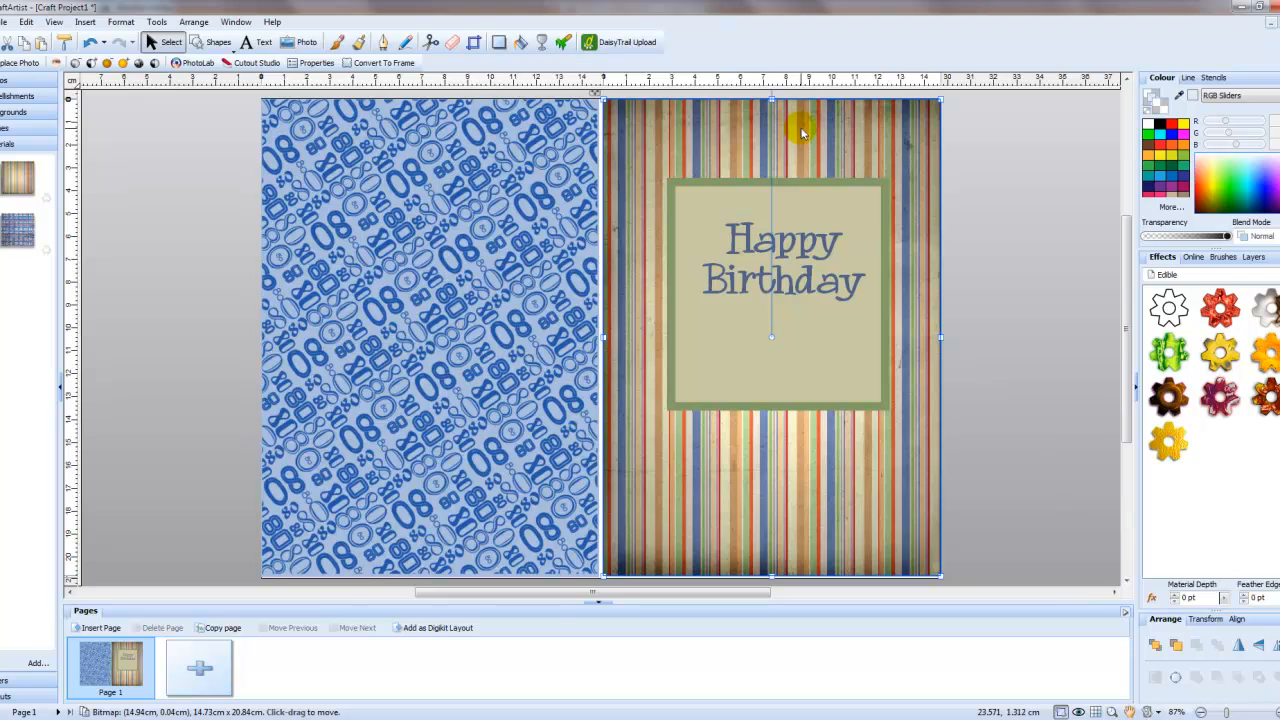
key("Delete")
left_click_drag(472, 177, 808, 177)
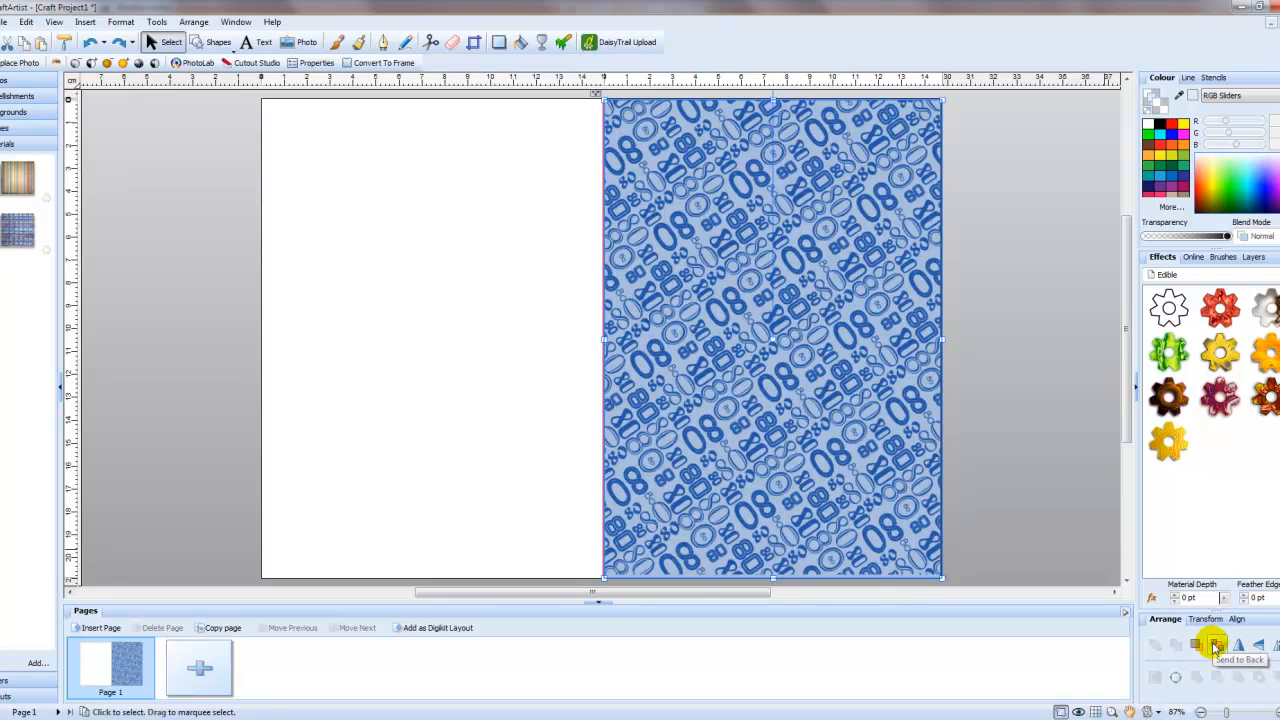
left_click(1215, 646)
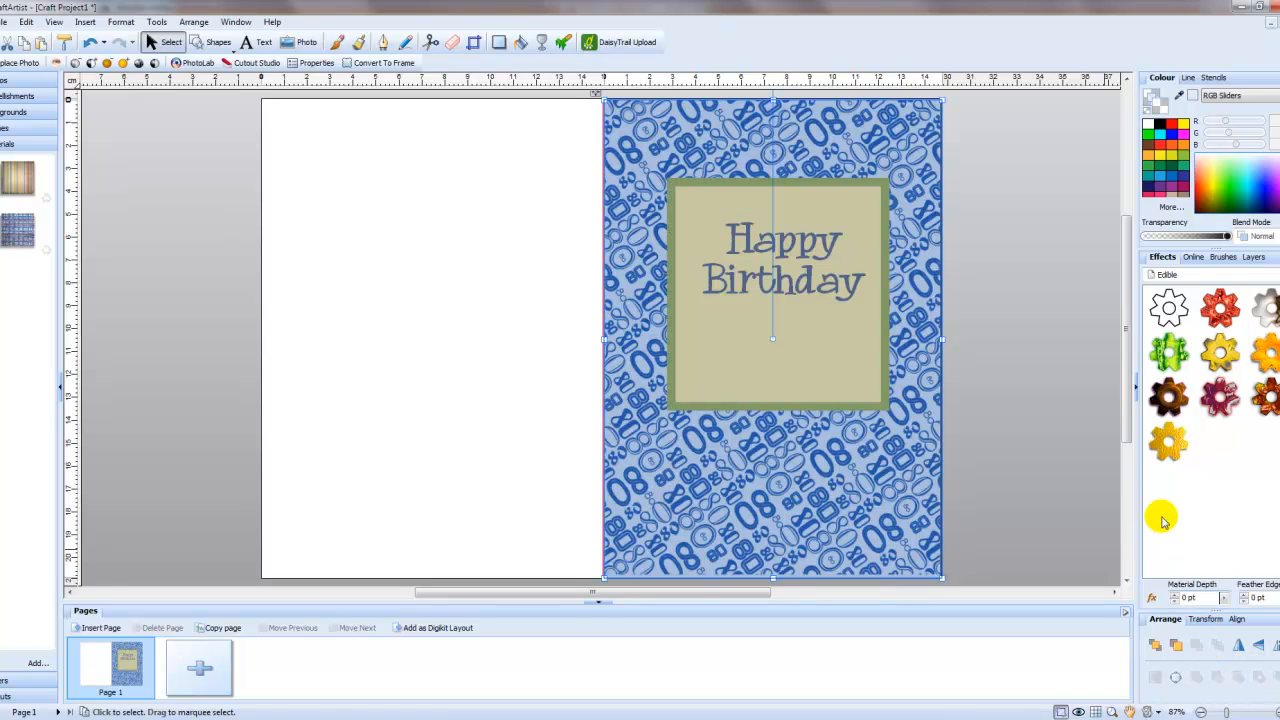
- Recolour the rectangle with colours sampled from the blue photo: dark blue for the outline and light blue for the fill
left_click_drag(830, 179, 866, 167)
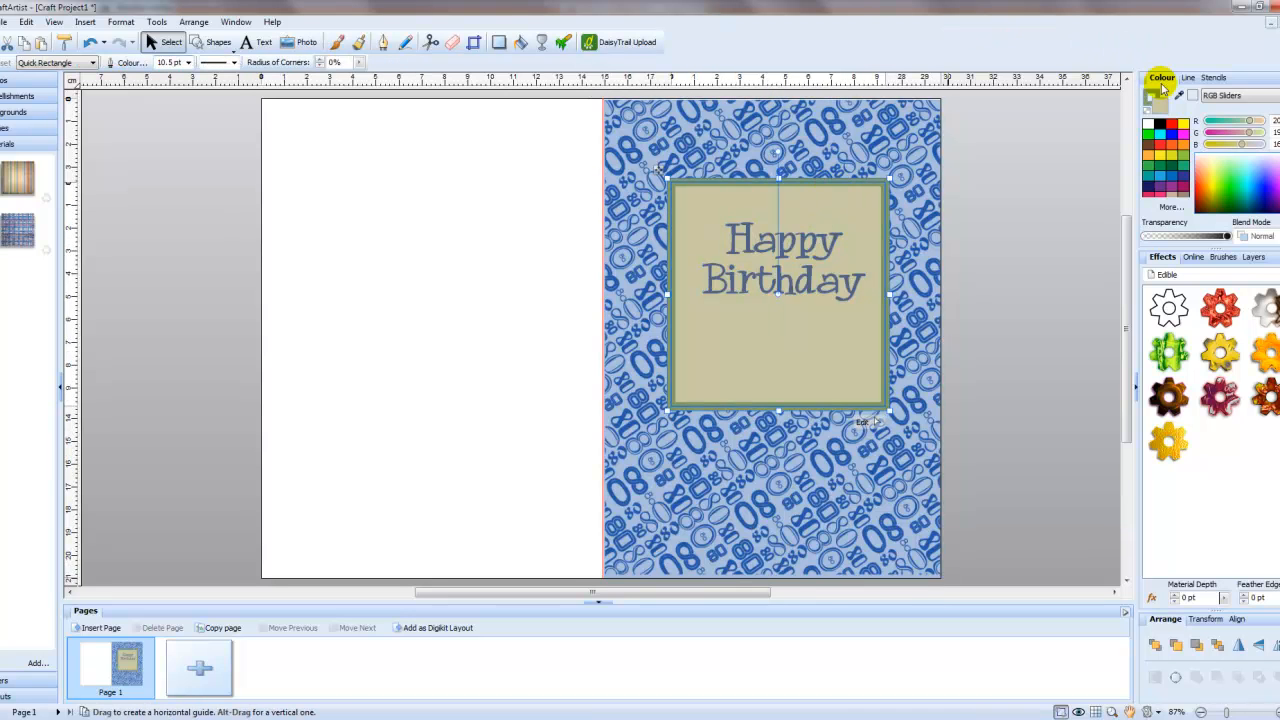
left_click_drag(1179, 97, 905, 127)
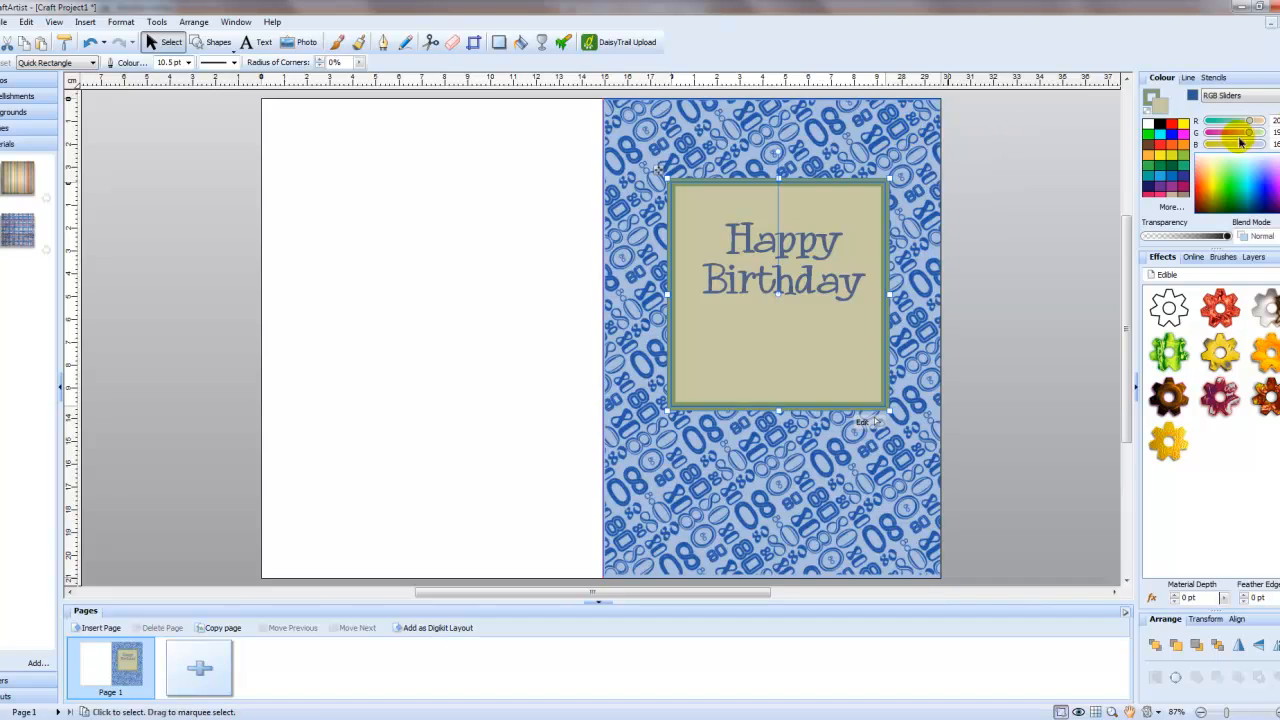
left_click(1190, 97)
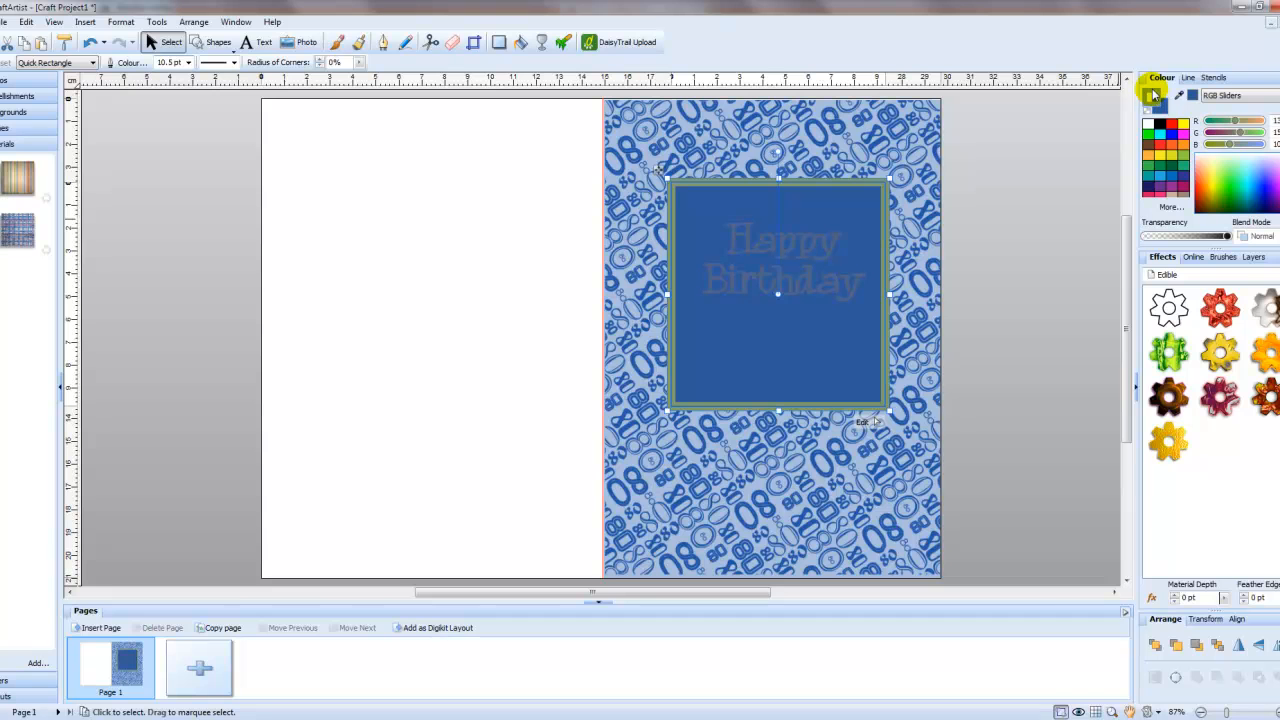
left_click(1165, 103)
left_click(1162, 107)
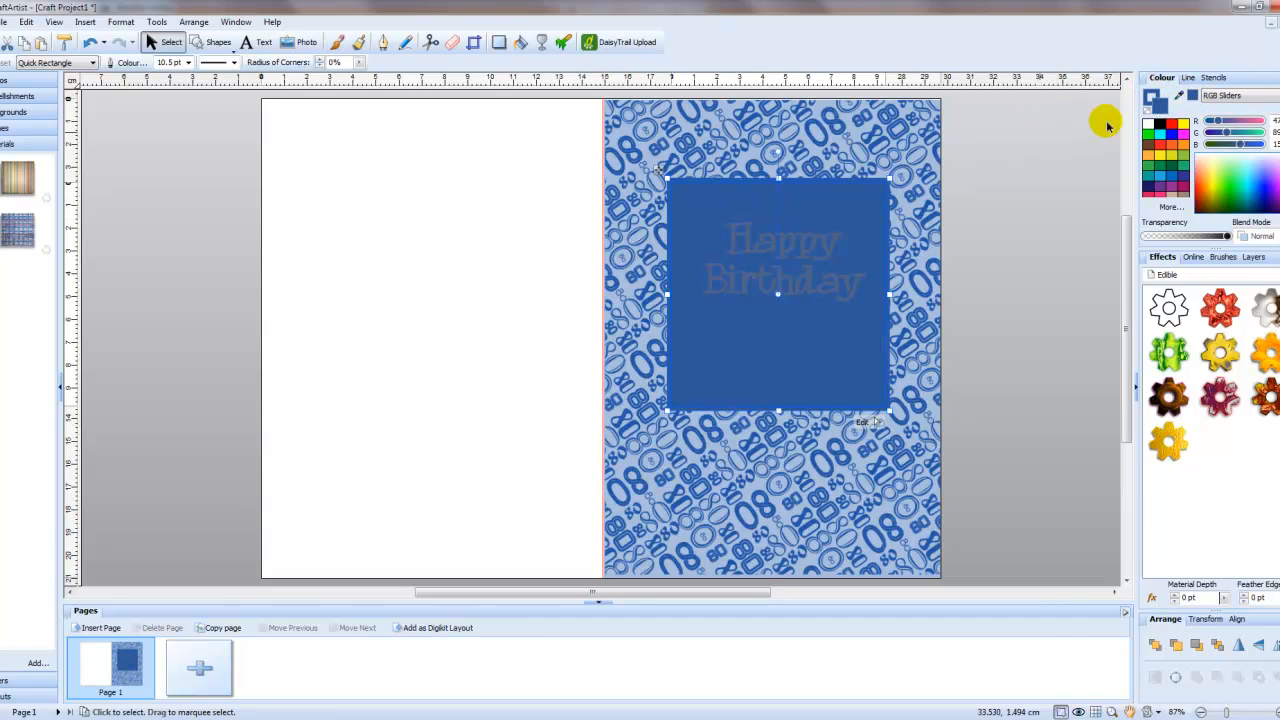
left_click_drag(1179, 96, 928, 164)
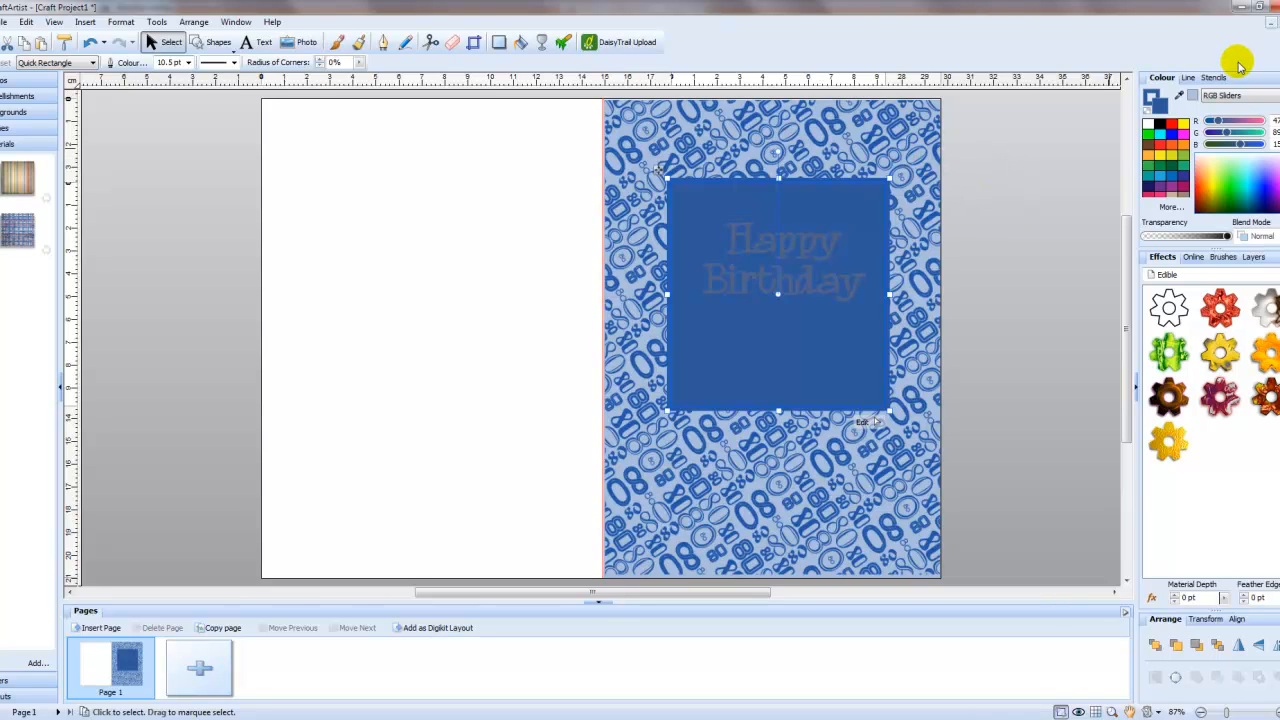
left_click(1193, 96)
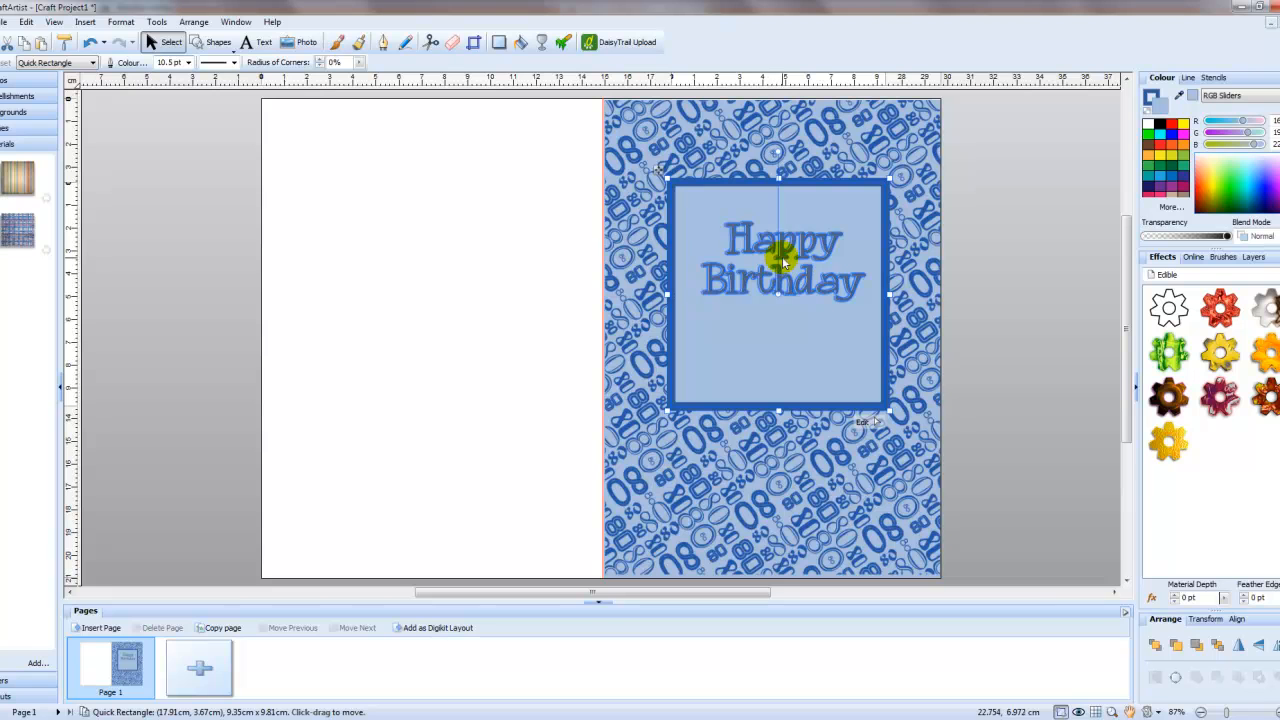
- Apply a dark blue sampled from the photo's number pattern to the "Happy Birthday" text
left_click(737, 234)
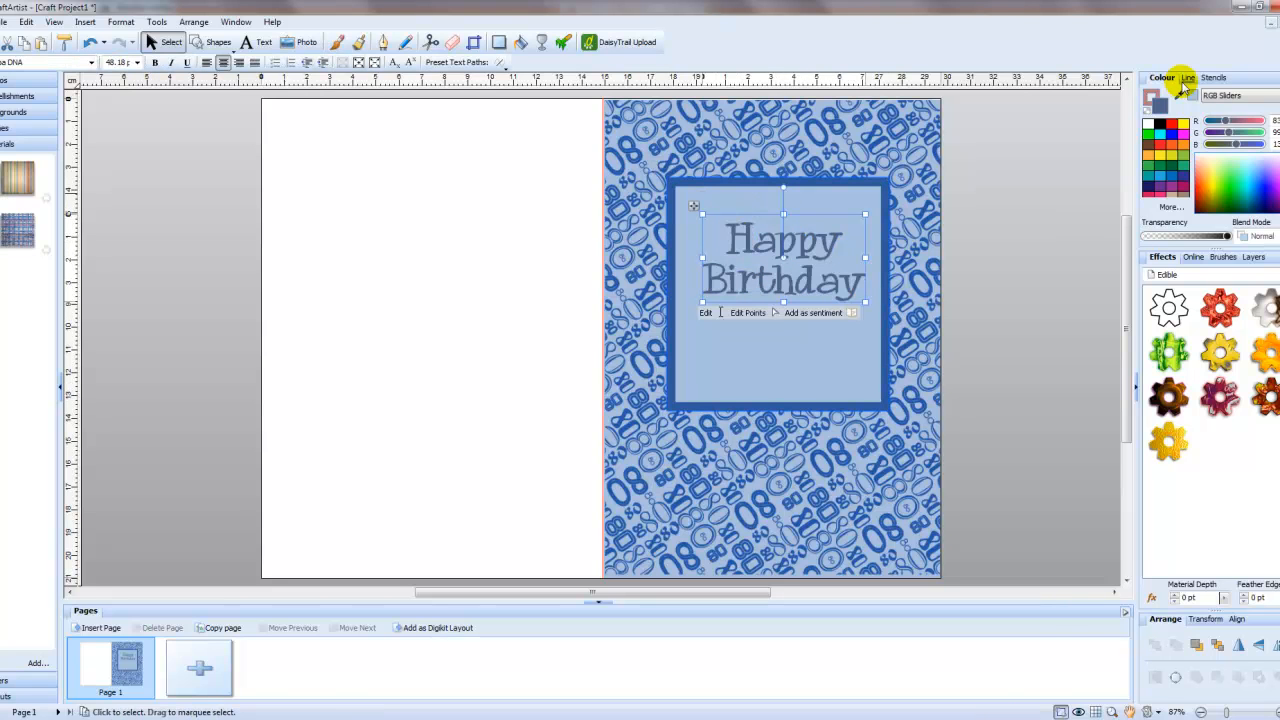
left_click_drag(1179, 95, 932, 150)
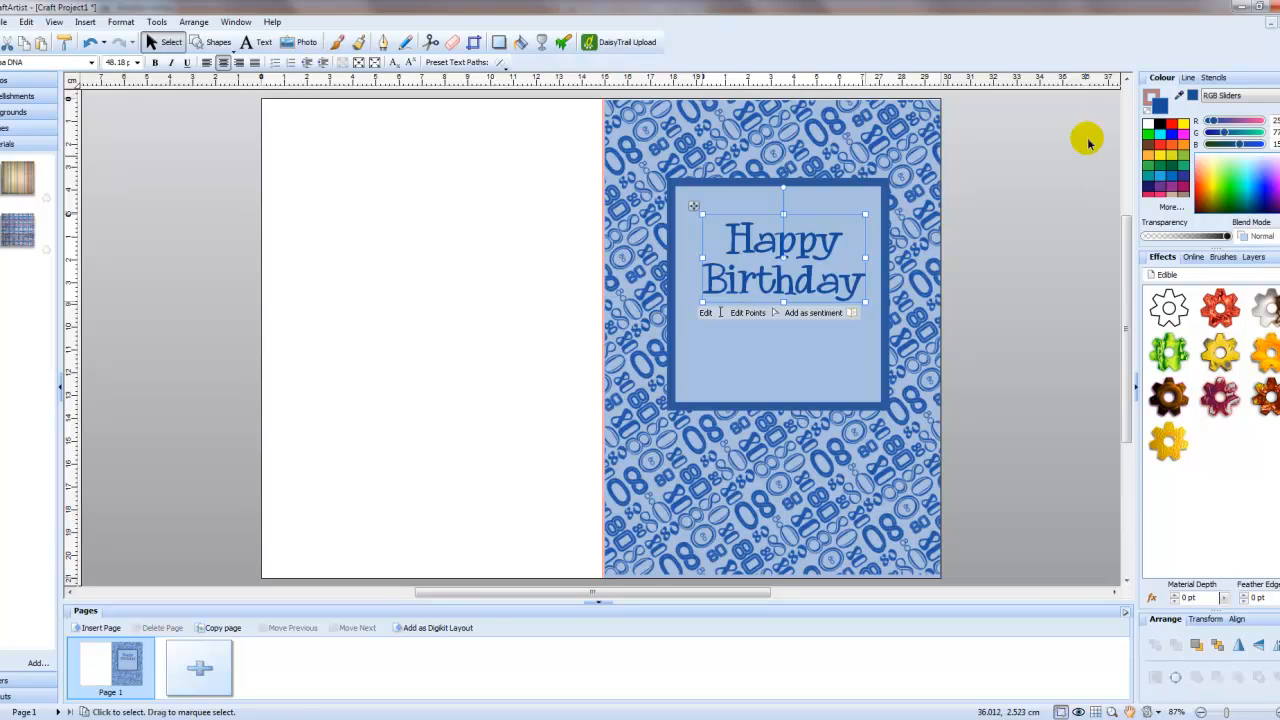
- Make the blue background photo partly transparent so that its pattern is paler behind the rectangle
left_click(833, 143)
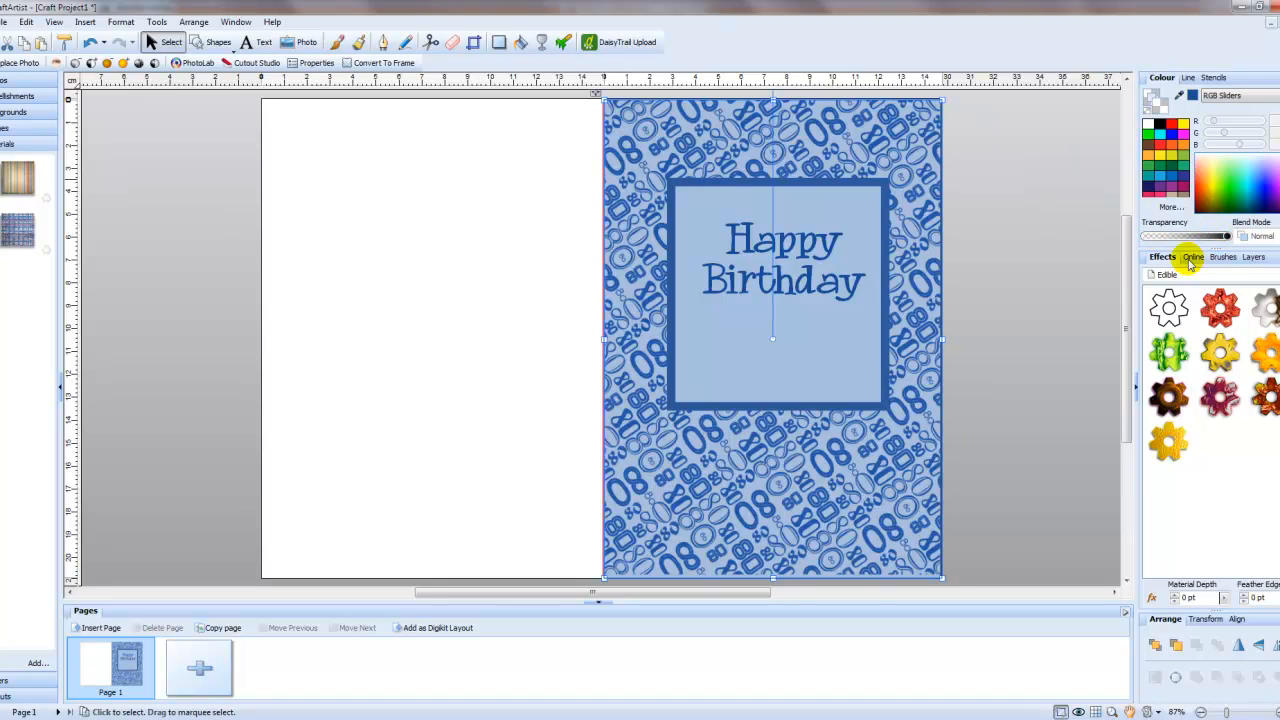
left_click_drag(1228, 236, 1174, 243)
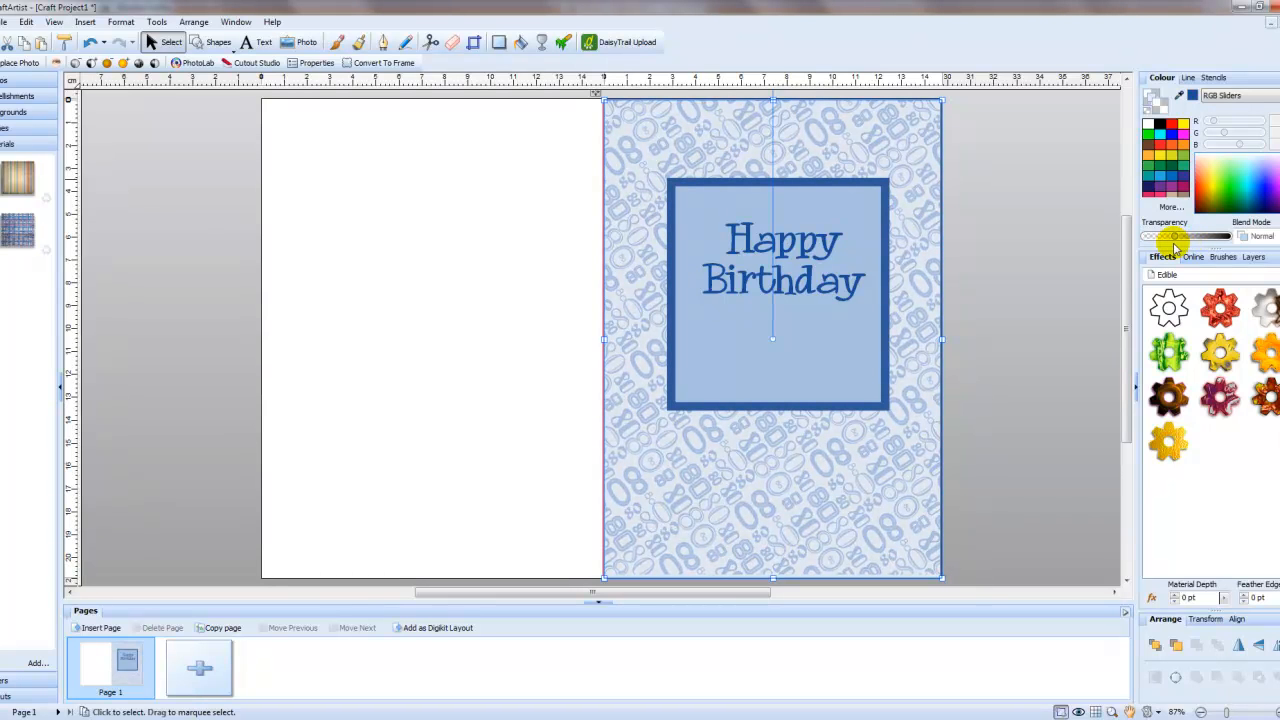